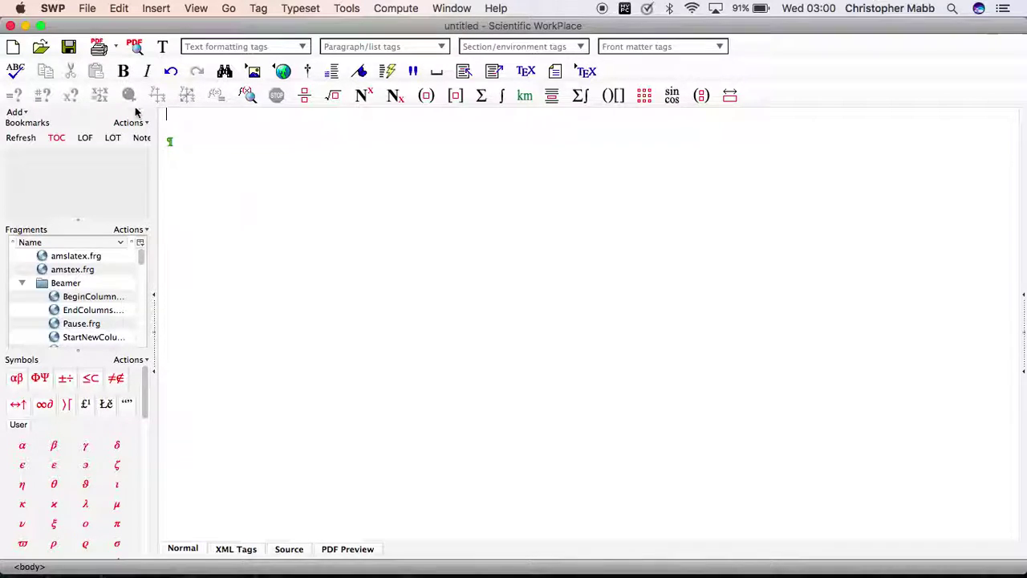
# Step: Create a new document from the AIP--Similar shell in the Articles directory
pyautogui.click(89, 10)
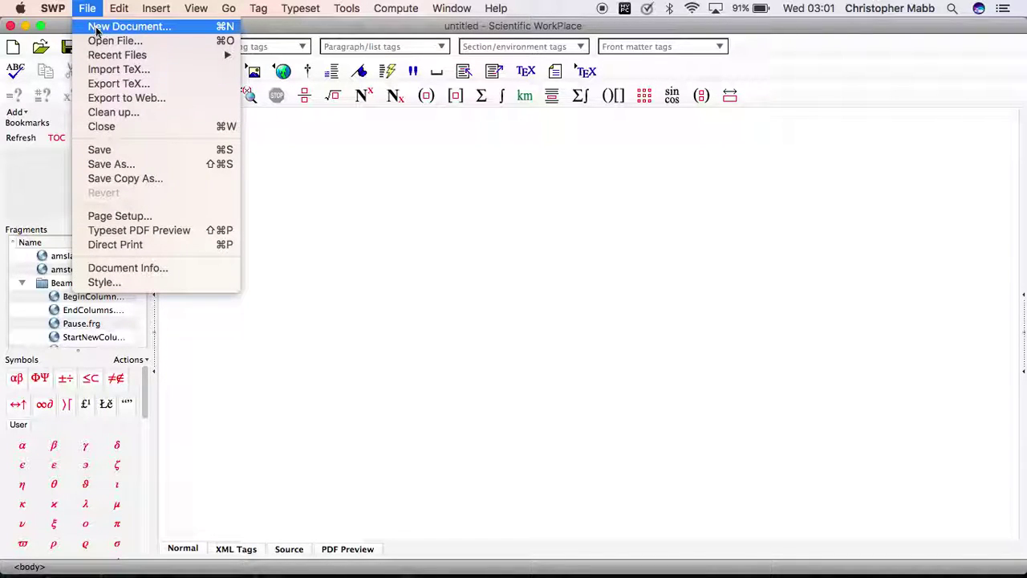
pyautogui.click(96, 29)
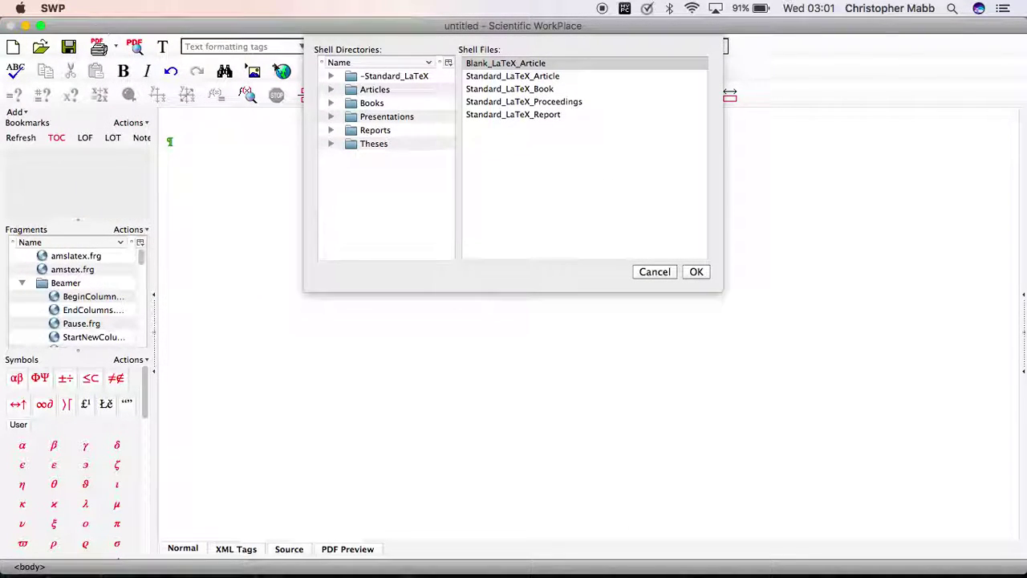
pyautogui.click(359, 90)
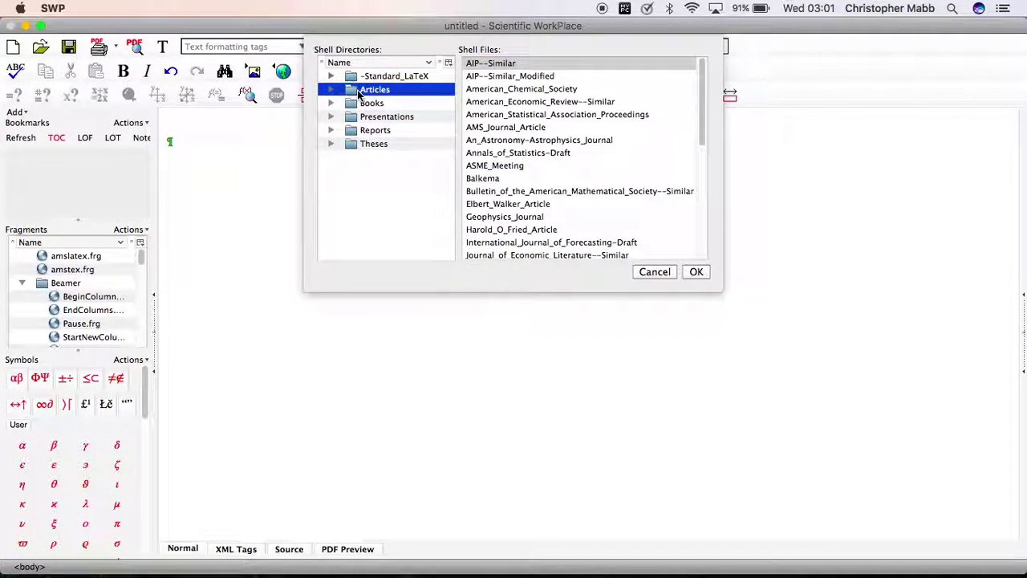
pyautogui.click(492, 66)
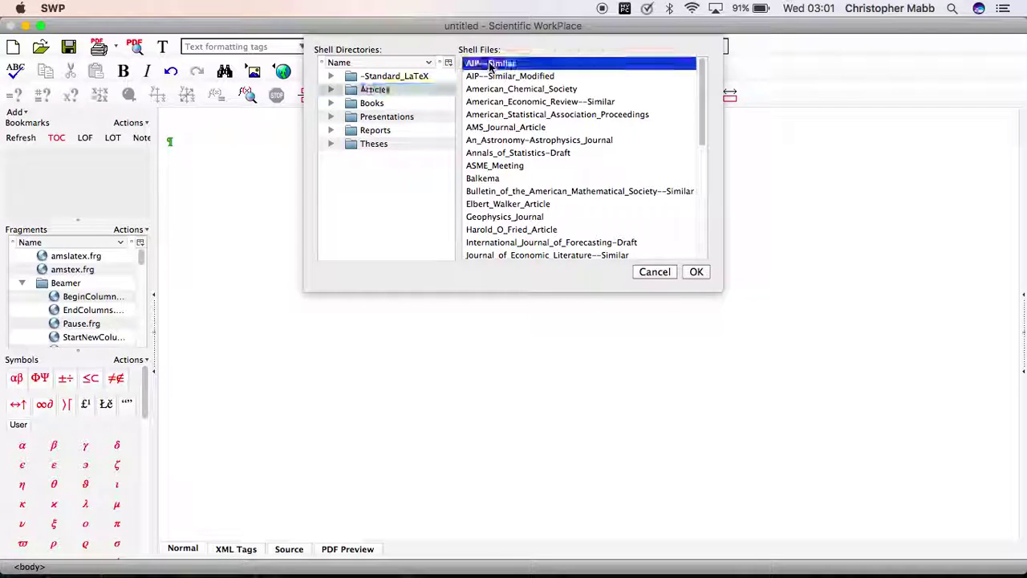
pyautogui.click(695, 273)
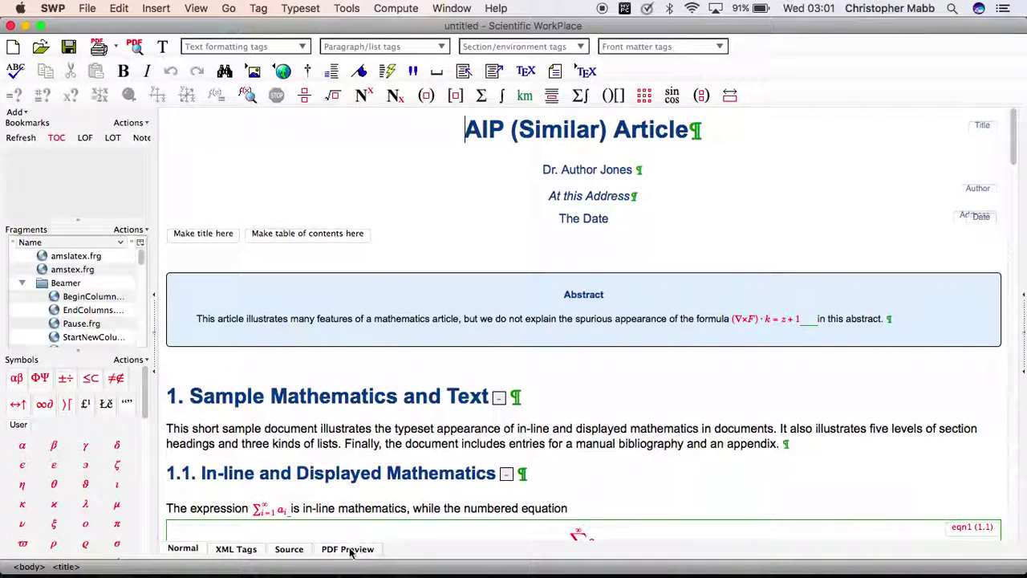
# Step: Typeset the article as a PDF preview, examine its page layout at reduced size, and close the preview
pyautogui.click(347, 549)
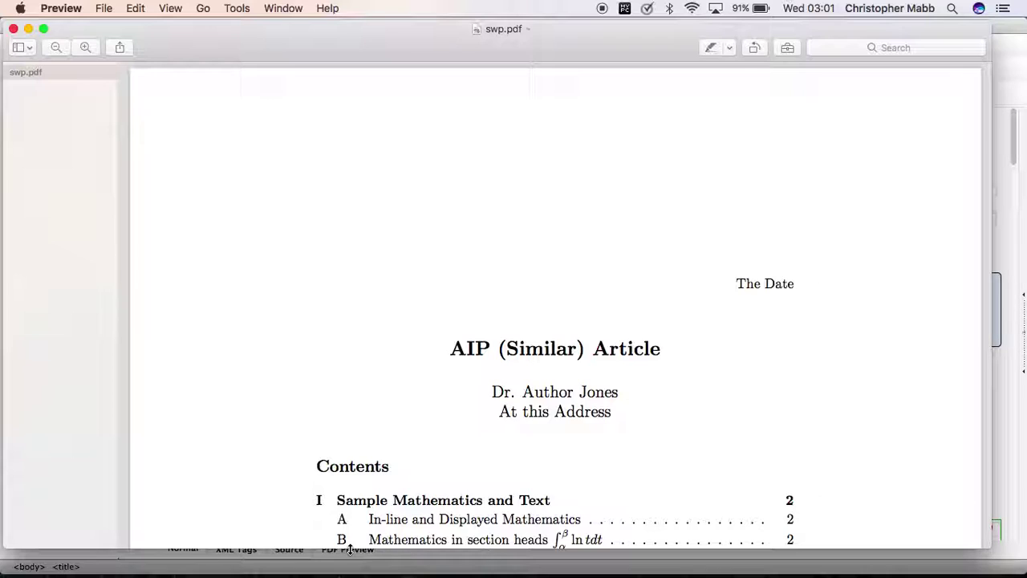
pyautogui.scroll(-5, 349, 549)
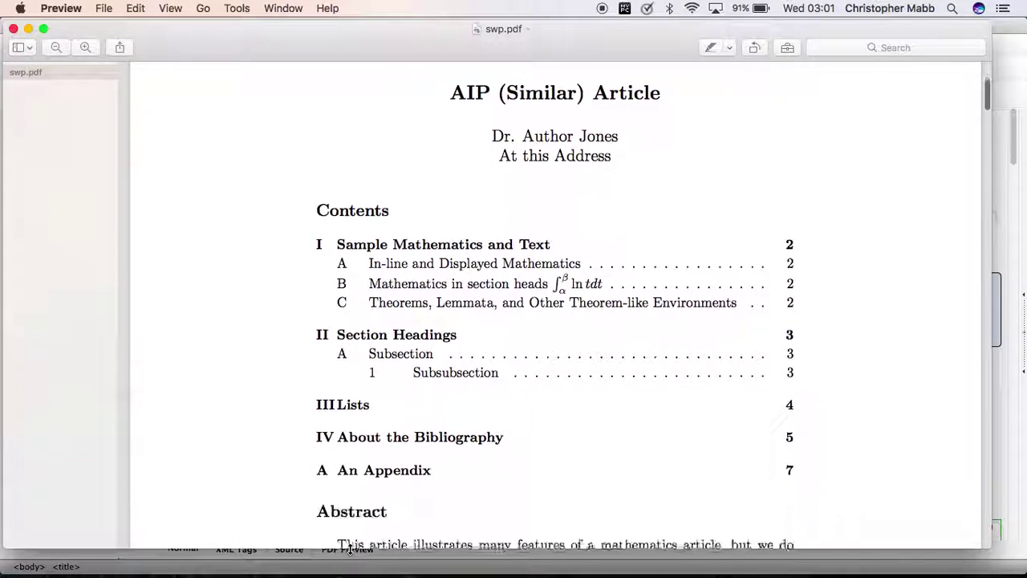
pyautogui.scroll(-2, 349, 549)
pyautogui.press('super+minus')
pyautogui.press('super+minus')
pyautogui.press('super+minus')
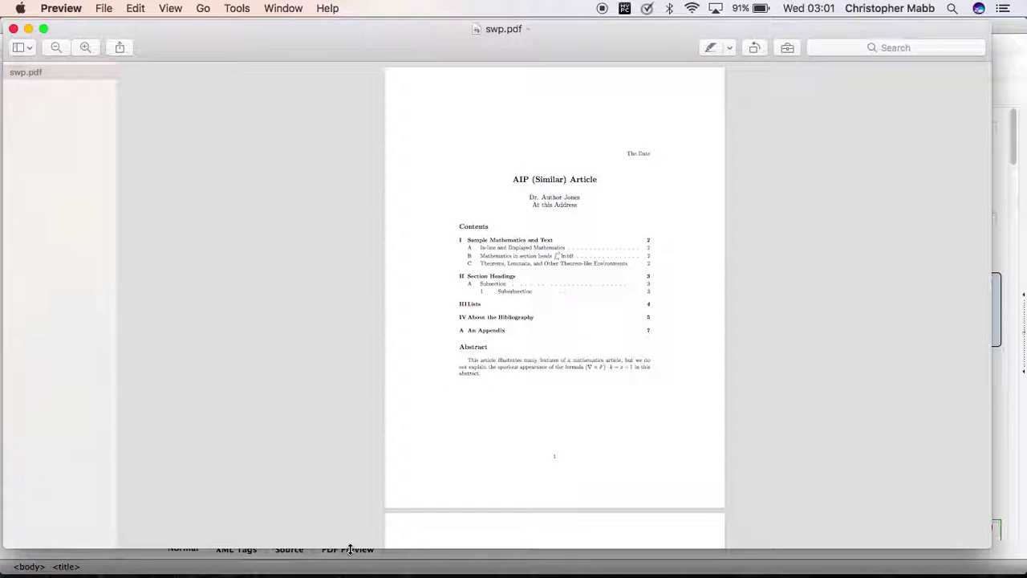
pyautogui.press('super+minus')
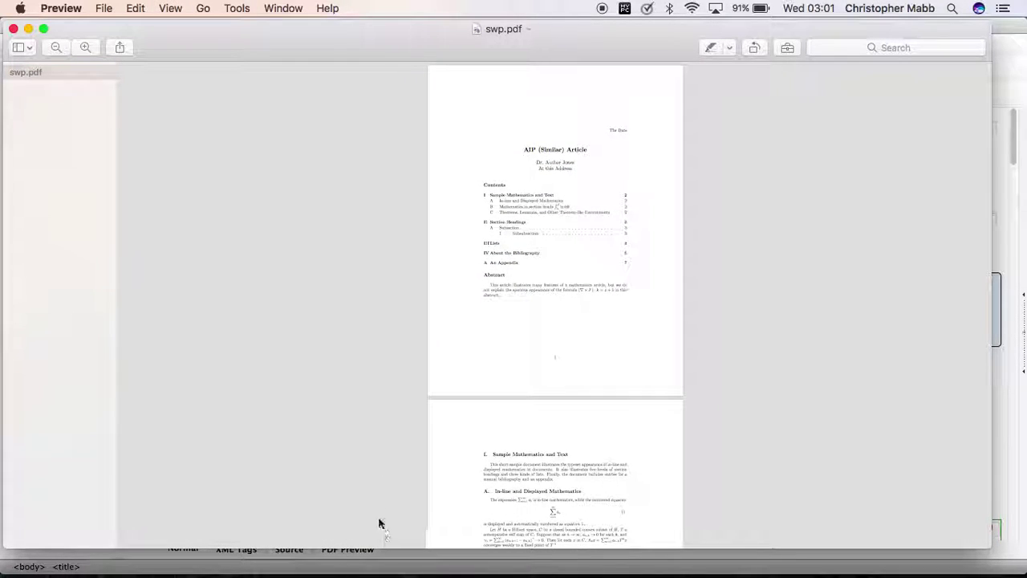
pyautogui.scroll(-5, 493, 440)
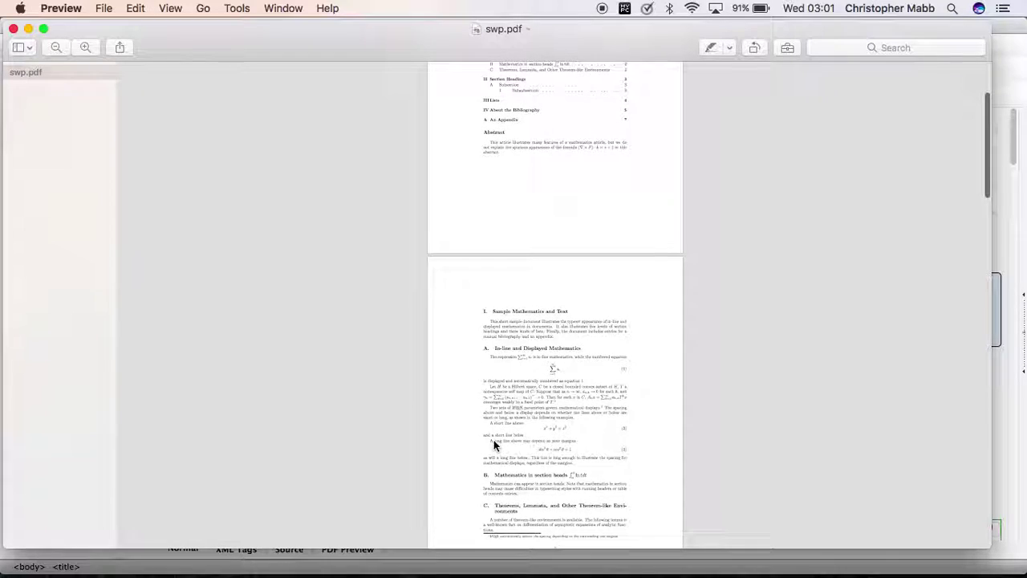
pyautogui.scroll(-2, 494, 443)
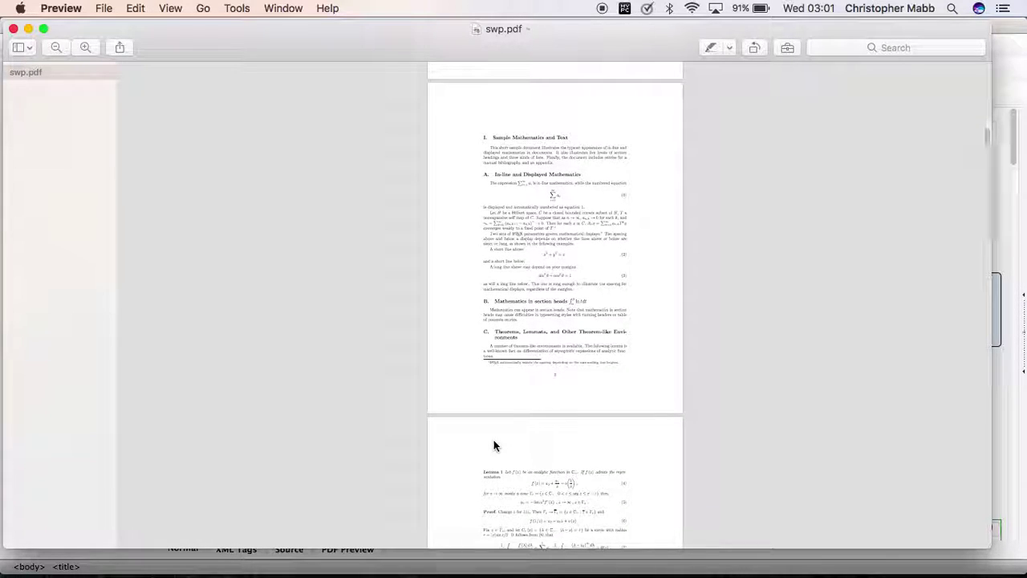
pyautogui.press('super+w')
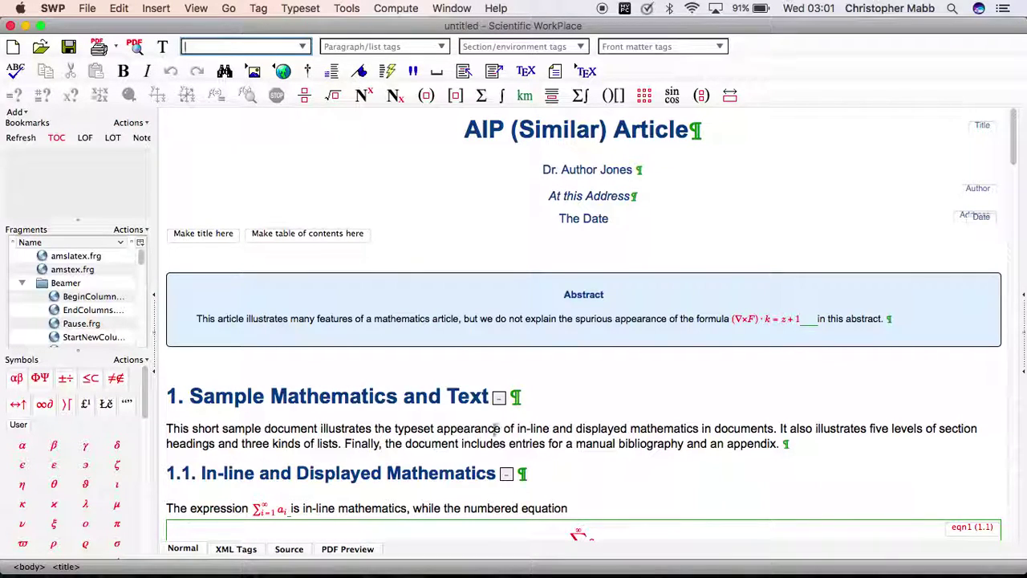
# Step: Set the document format's page orientation to Landscape
pyautogui.click(301, 10)
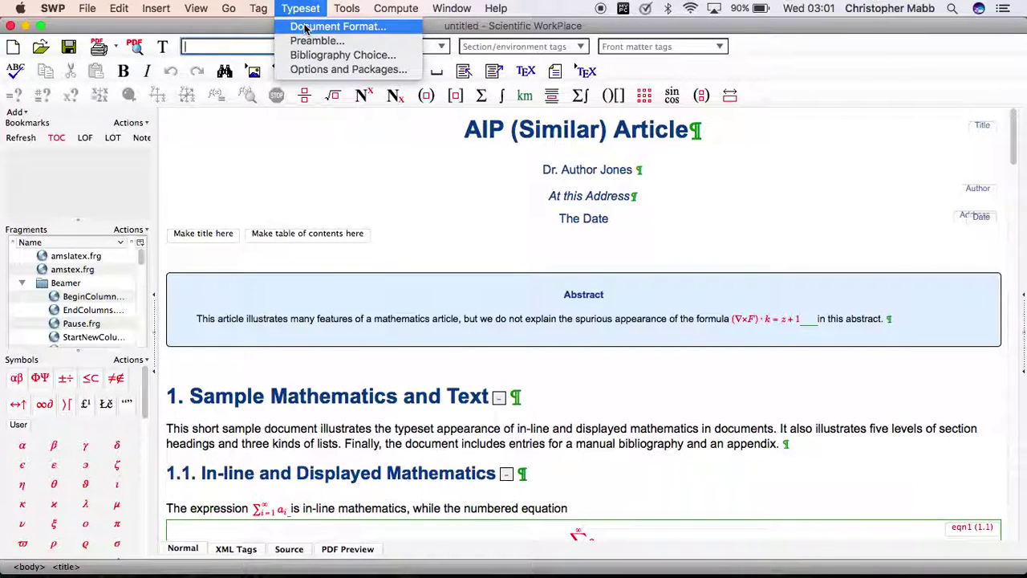
pyautogui.click(305, 28)
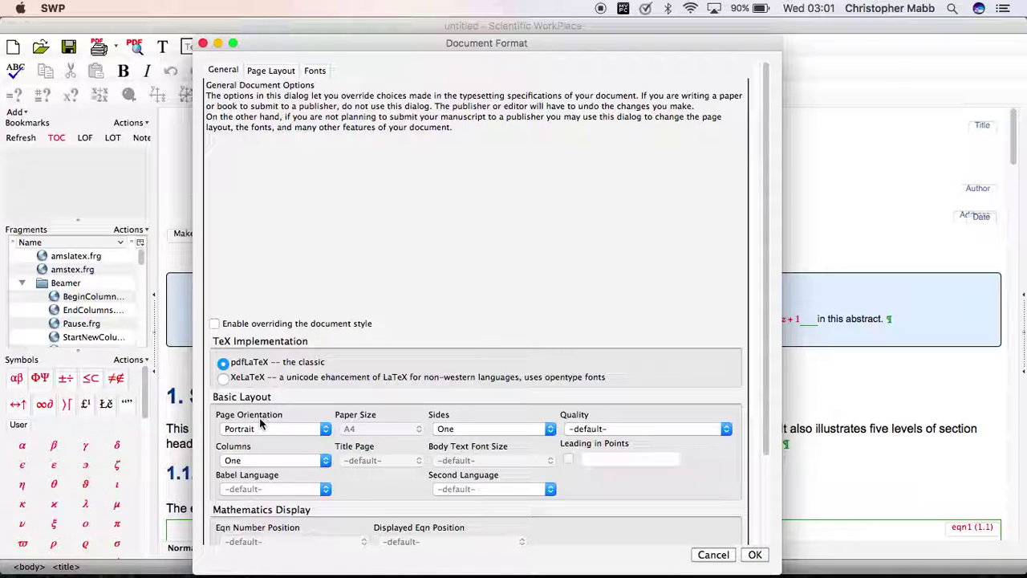
pyautogui.click(327, 433)
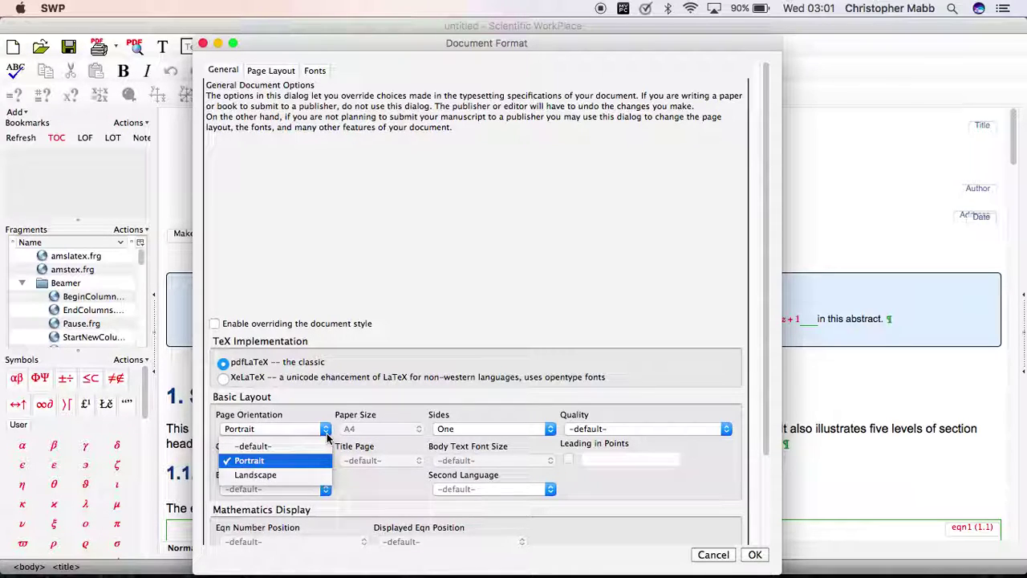
pyautogui.click(283, 473)
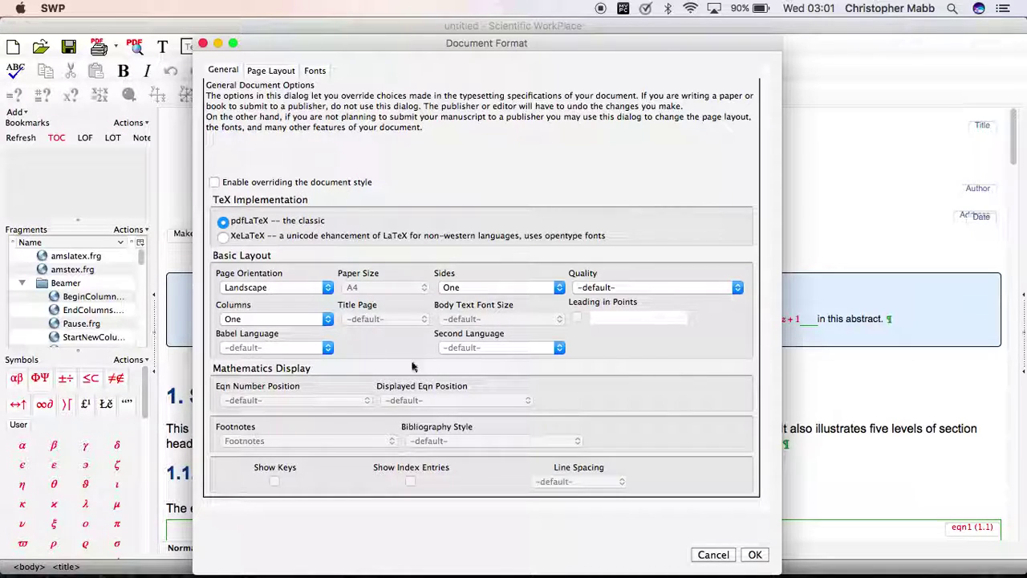
pyautogui.click(754, 557)
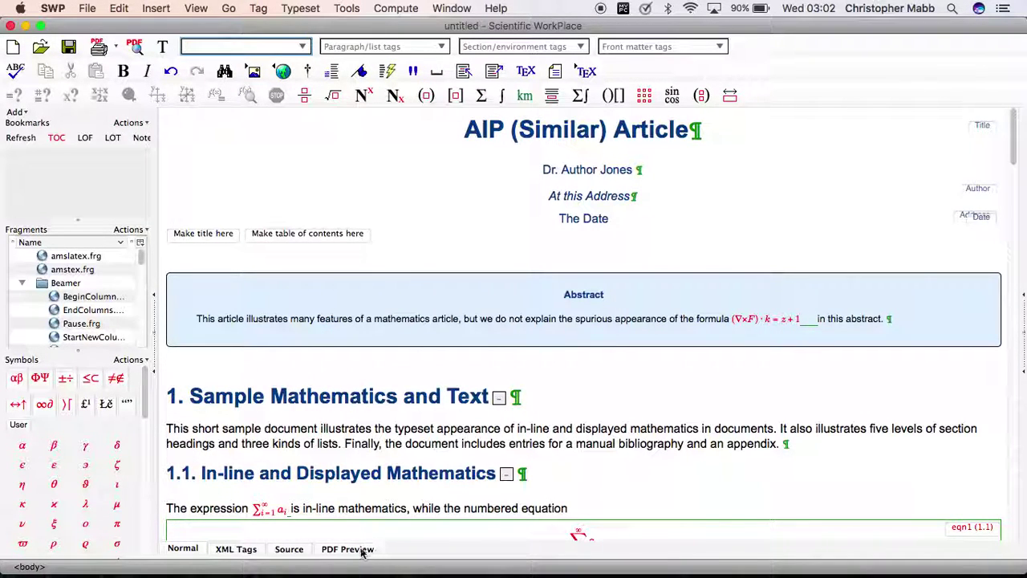
# Step: Typeset a new PDF preview, examine how the text fits the landscape pages, and return to the document in Scientific WorkPlace
pyautogui.click(355, 550)
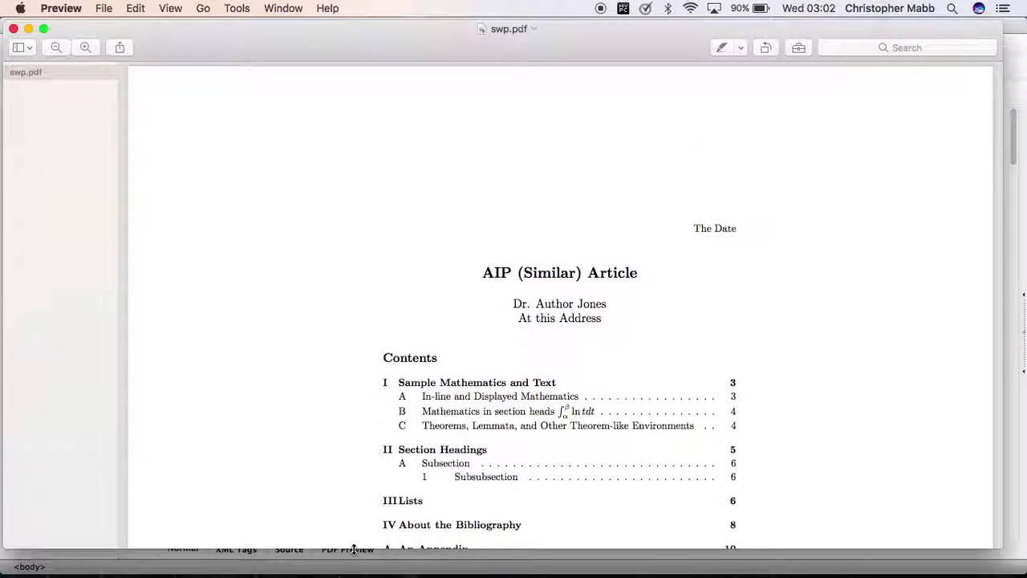
pyautogui.scroll(-3, 560, 394)
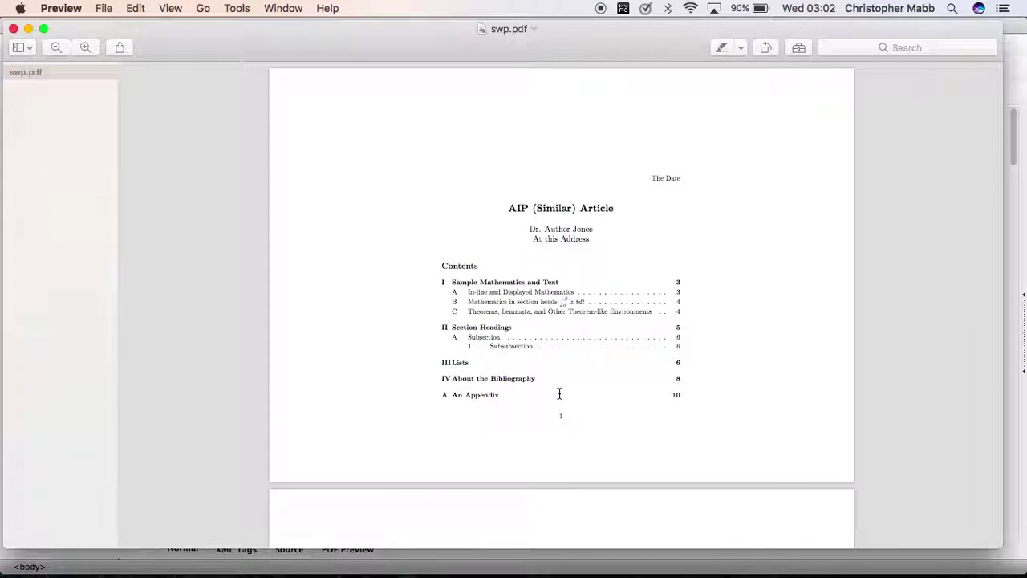
pyautogui.scroll(-2, 559, 394)
pyautogui.scroll(-4, 559, 392)
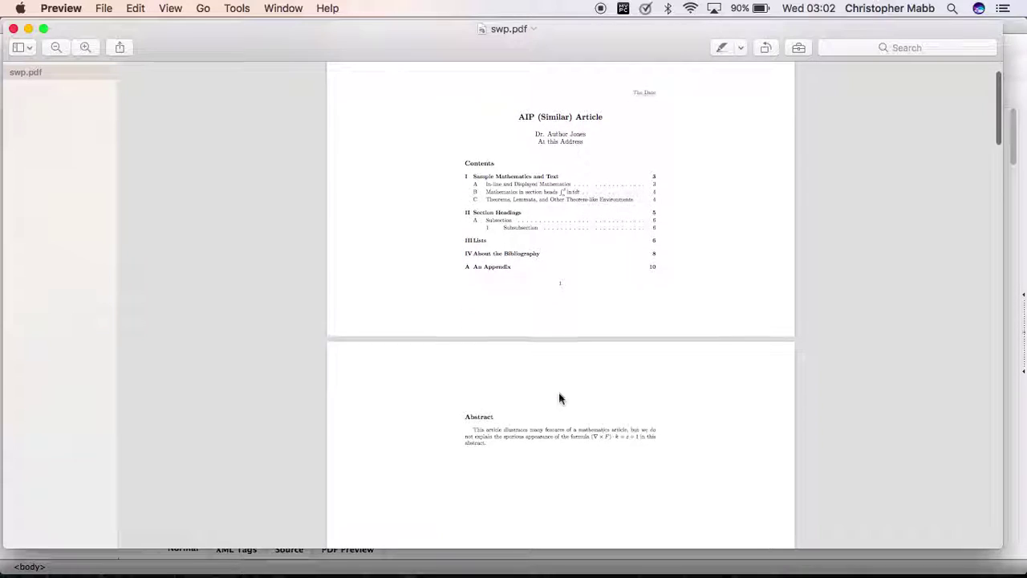
pyautogui.scroll(-5, 559, 398)
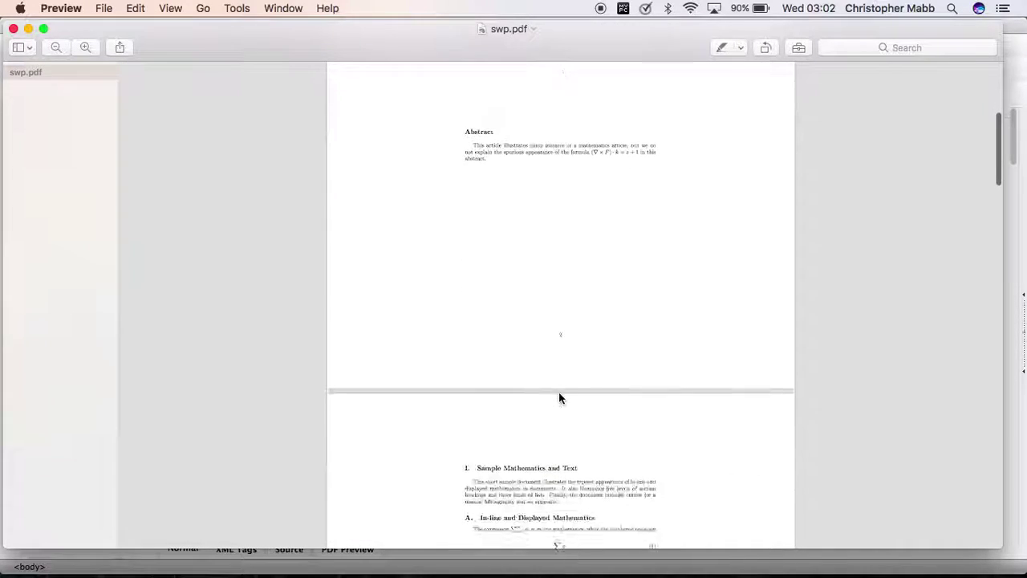
pyautogui.scroll(-5, 559, 398)
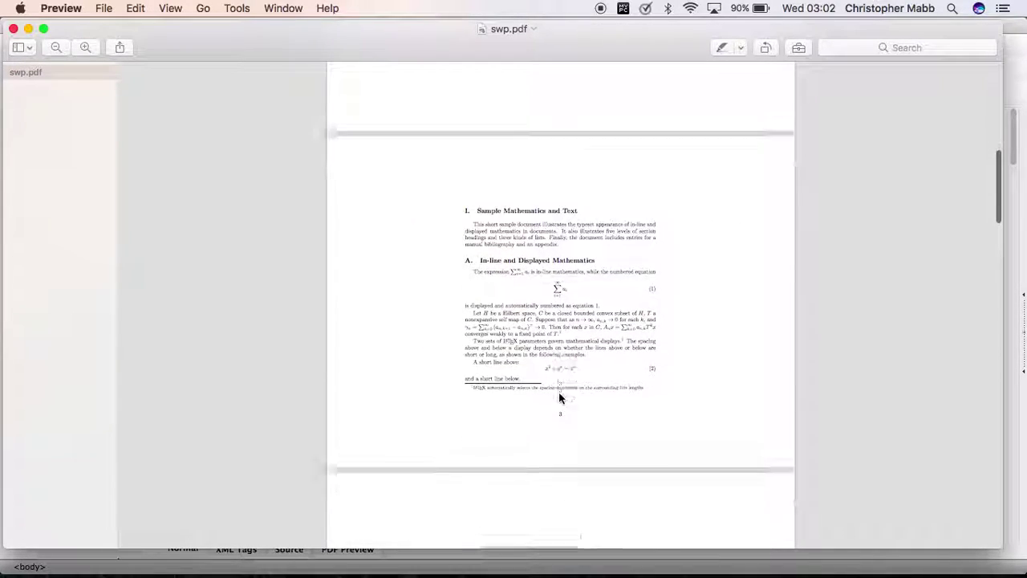
pyautogui.scroll(-1, 559, 398)
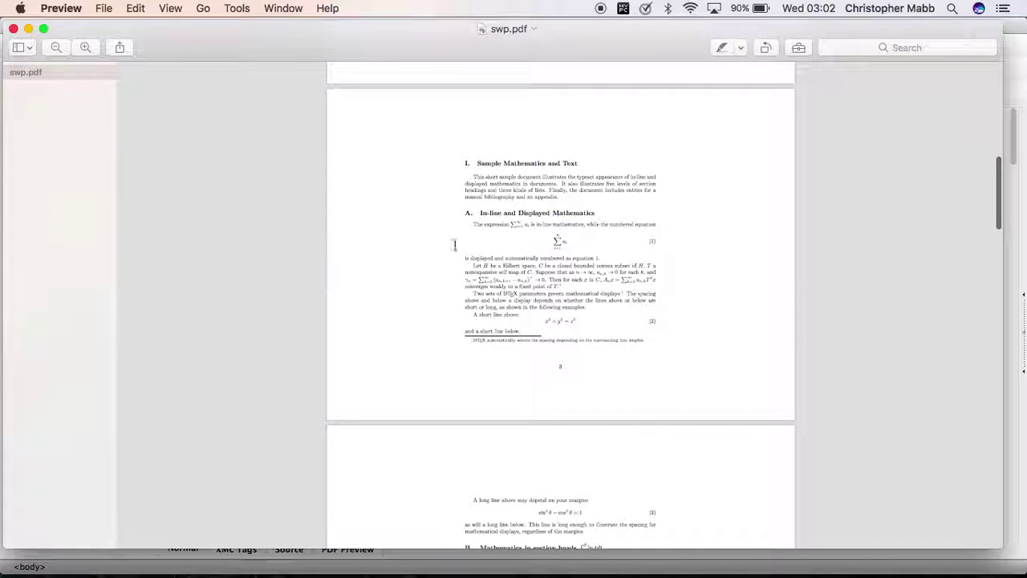
pyautogui.press('super+Tab')
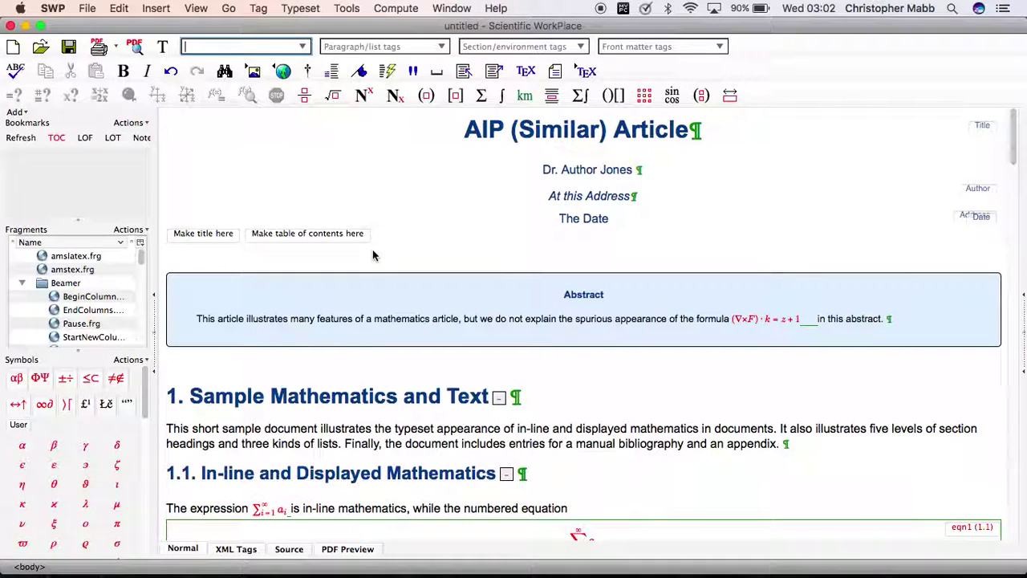
# Step: Enable overriding the page layout in the document format and set the finished page size to A4
pyautogui.click(297, 10)
pyautogui.click(299, 29)
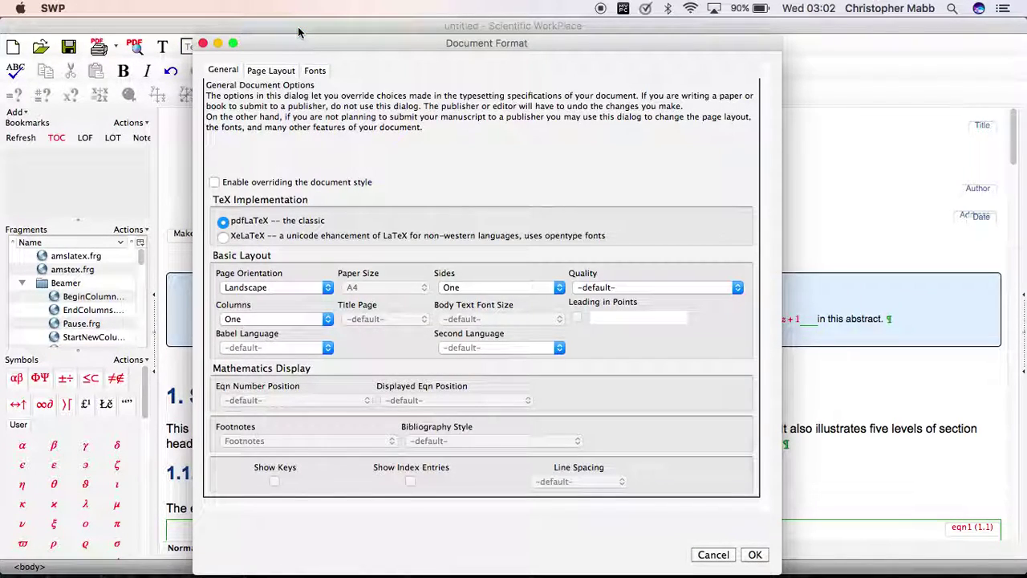
pyautogui.click(271, 71)
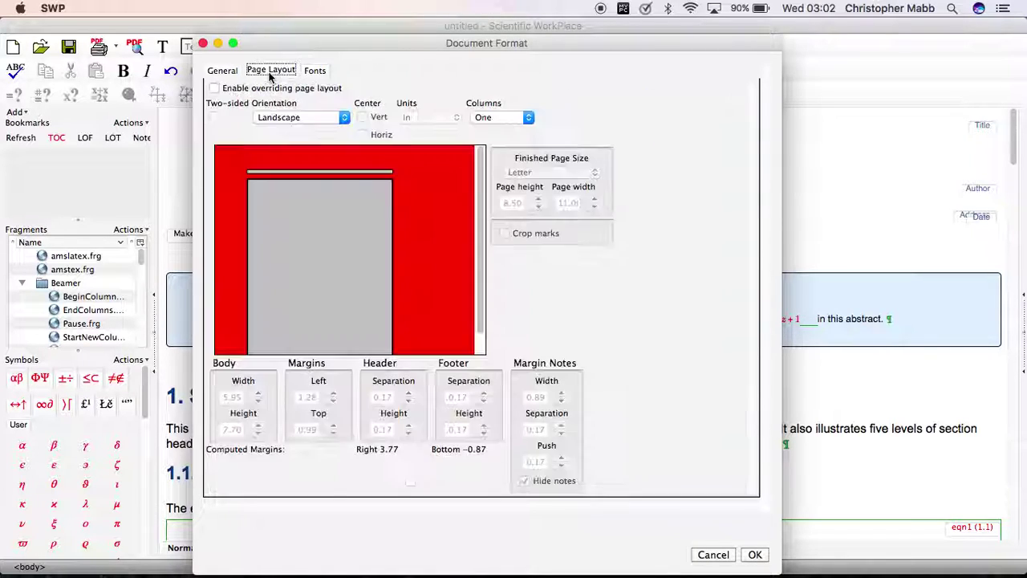
pyautogui.click(215, 89)
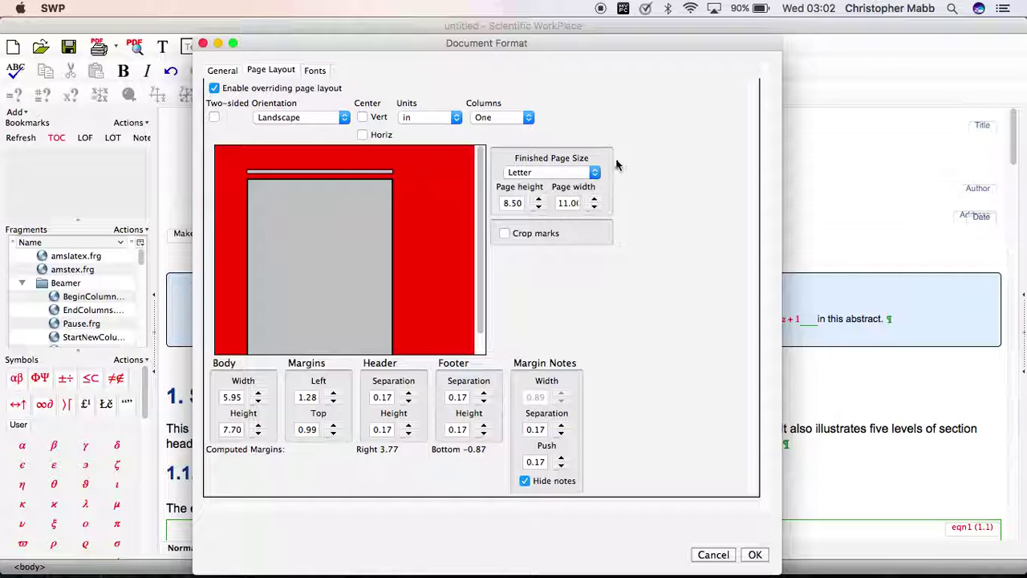
pyautogui.click(594, 174)
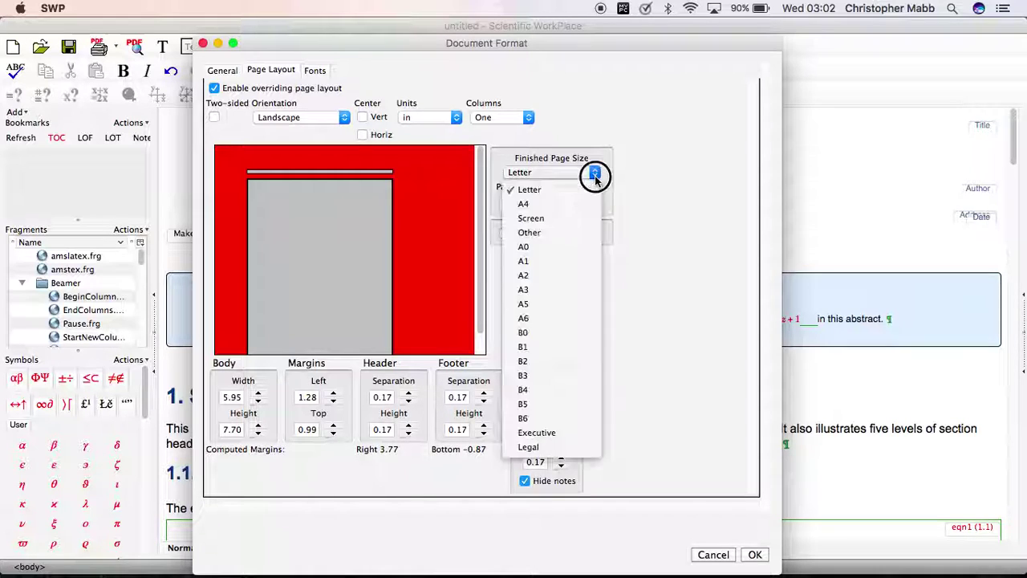
pyautogui.click(545, 204)
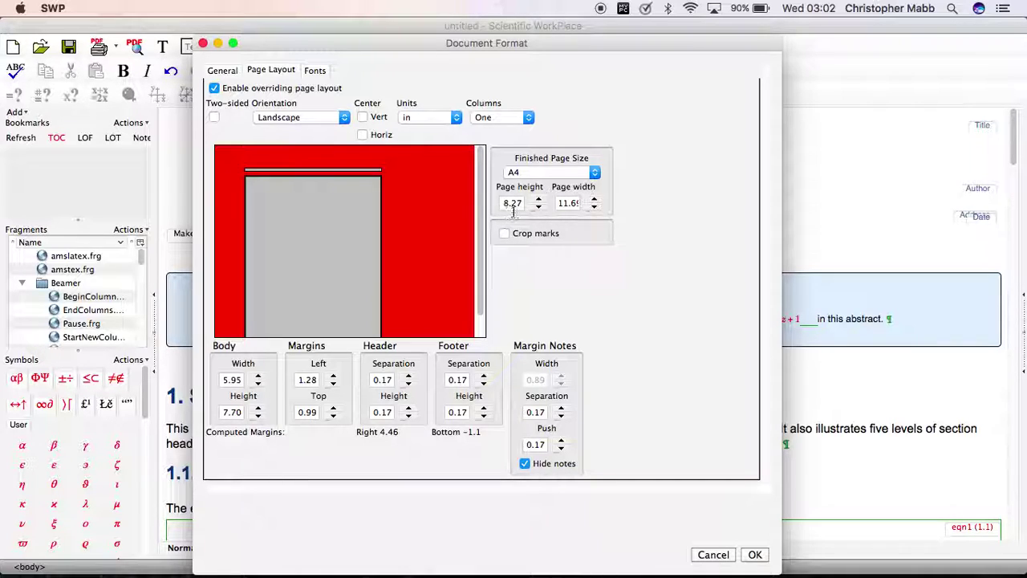
# Step: Set the page body's height to 6.30 in and its width to 8.95 in
pyautogui.click(258, 416)
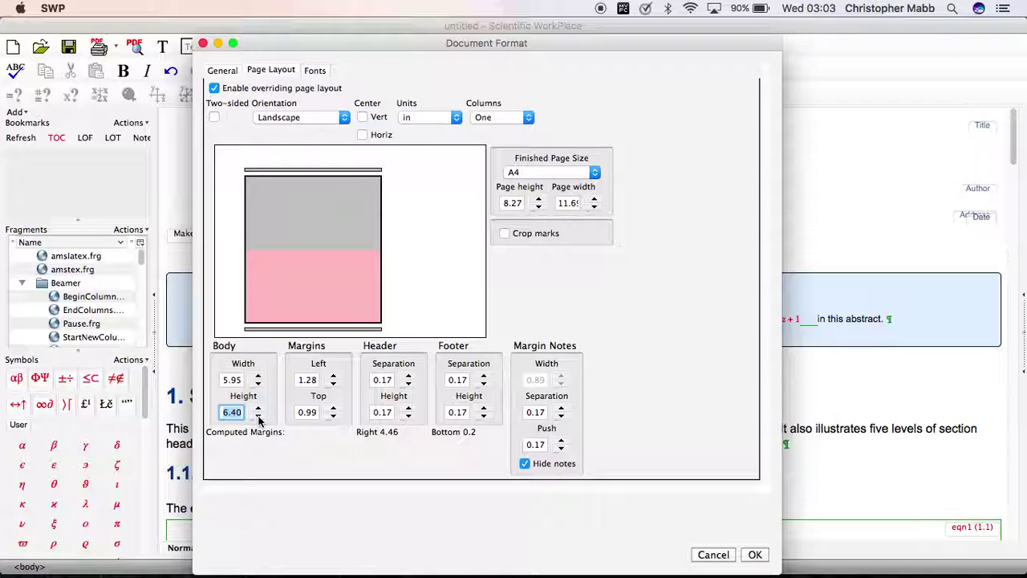
pyautogui.click(258, 417)
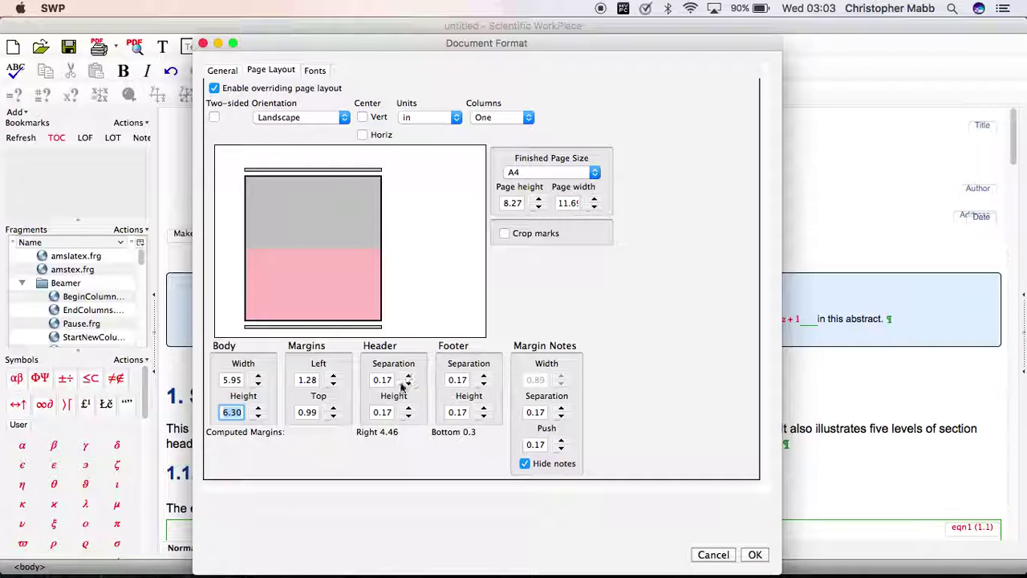
pyautogui.click(259, 379)
pyautogui.moveTo(258, 378); pyautogui.dragTo(259, 380)
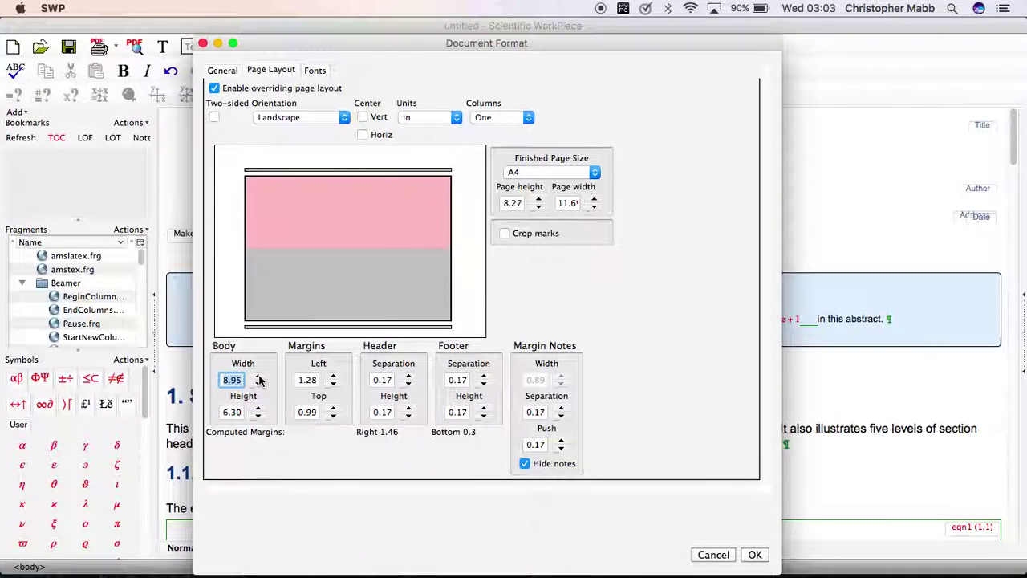
# Step: Reduce the left margin to 1.08 in and widen the page body to 9.05 in
pyautogui.click(334, 386)
pyautogui.click(334, 386)
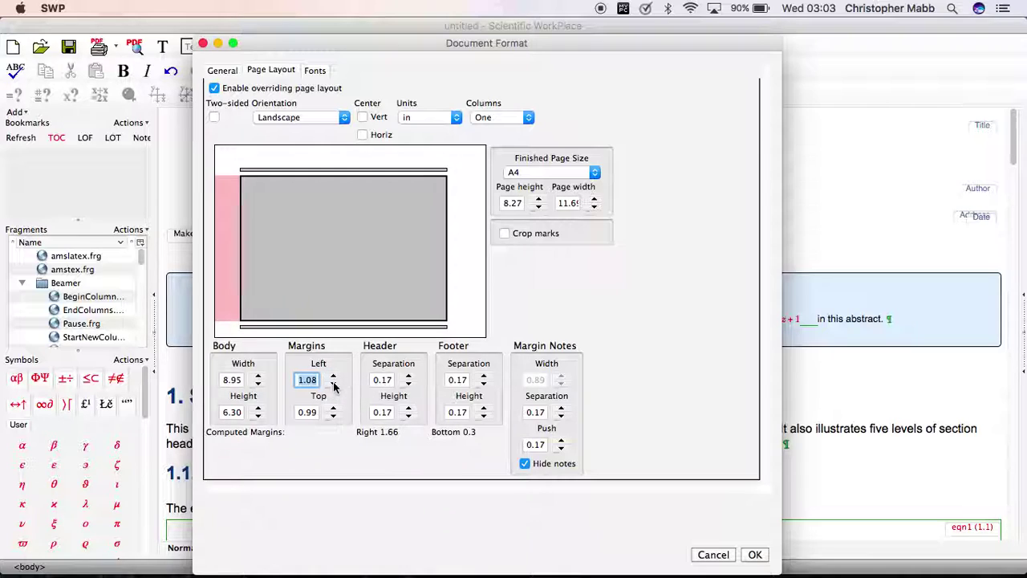
pyautogui.click(258, 379)
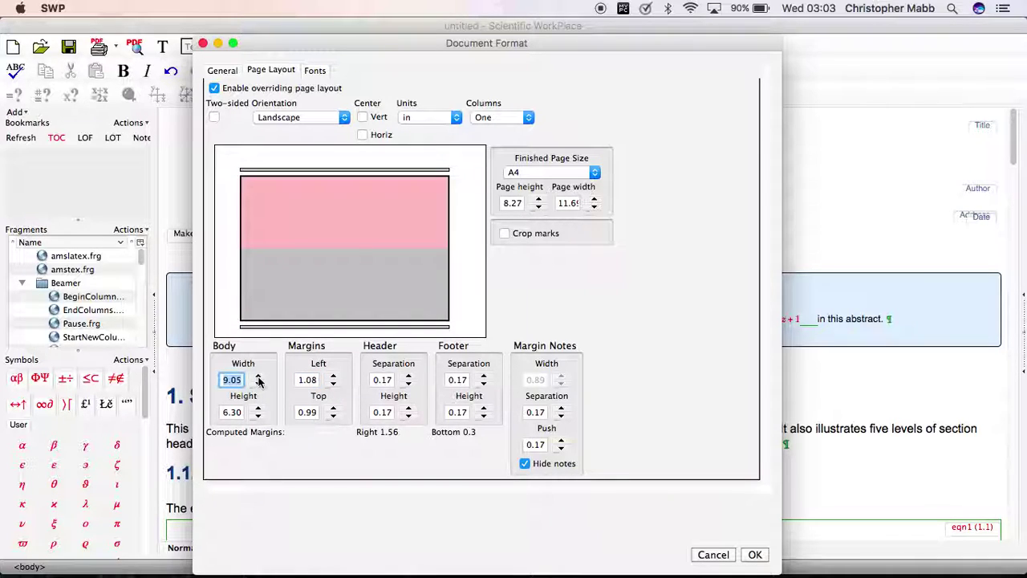
# Step: Center the page body vertically and horizontally, widen it to 9.25 in, and apply the page layout
pyautogui.click(363, 118)
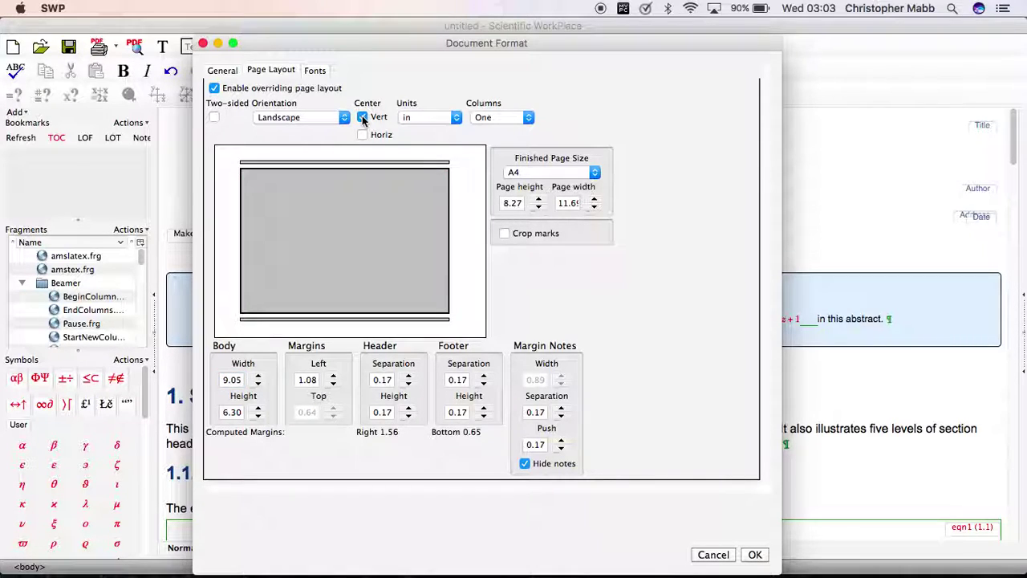
pyautogui.click(363, 135)
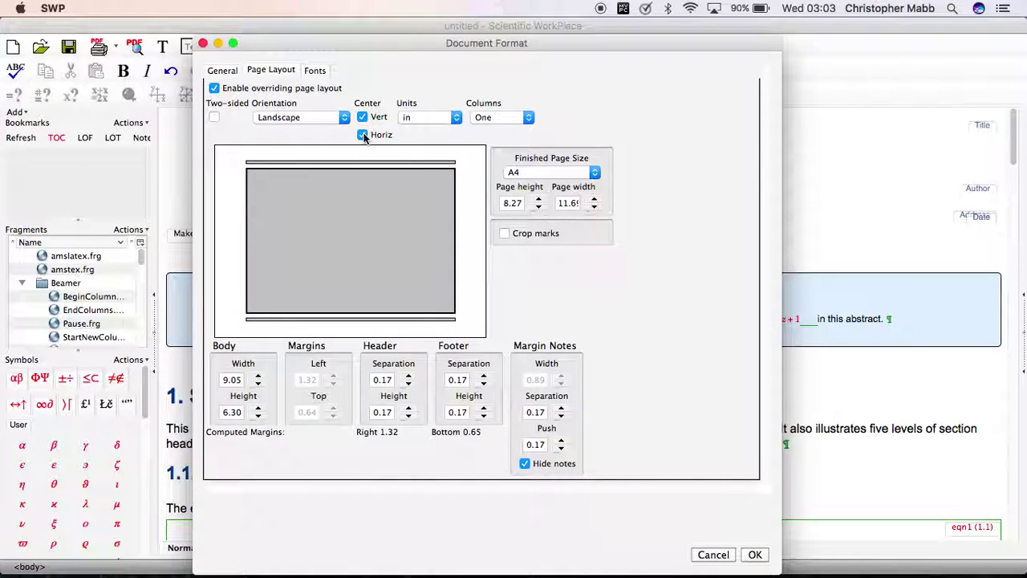
pyautogui.click(258, 374)
pyautogui.click(258, 376)
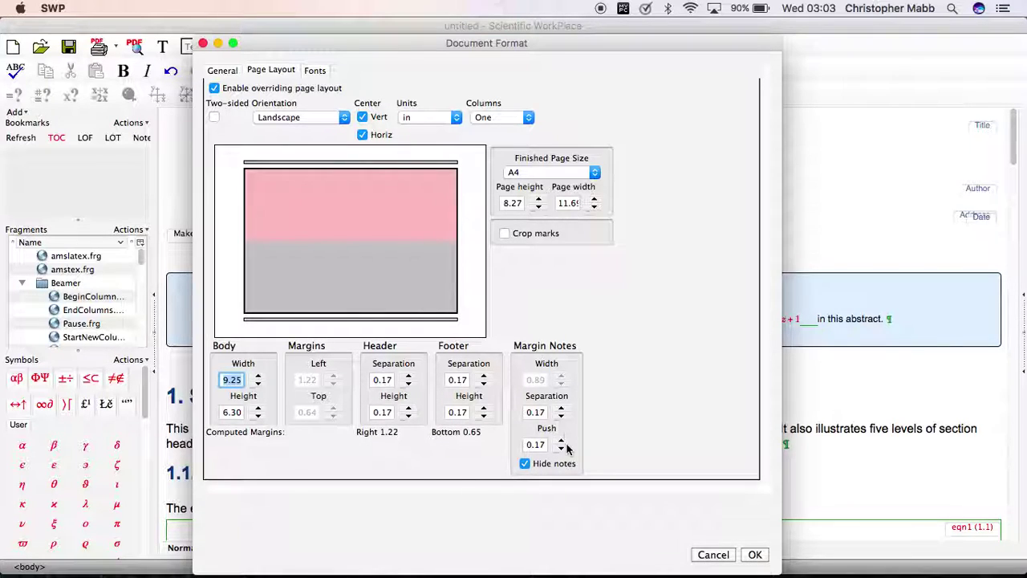
pyautogui.click(755, 554)
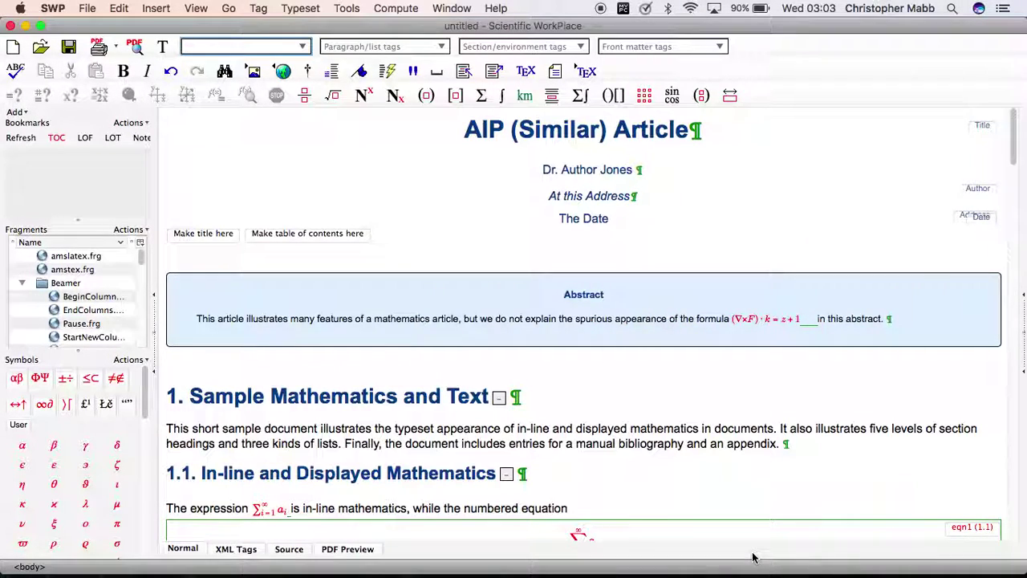
# Step: Typeset a PDF preview, check how the centered text body sits on the pages, and return to the document in Scientific WorkPlace
pyautogui.press('super+p')
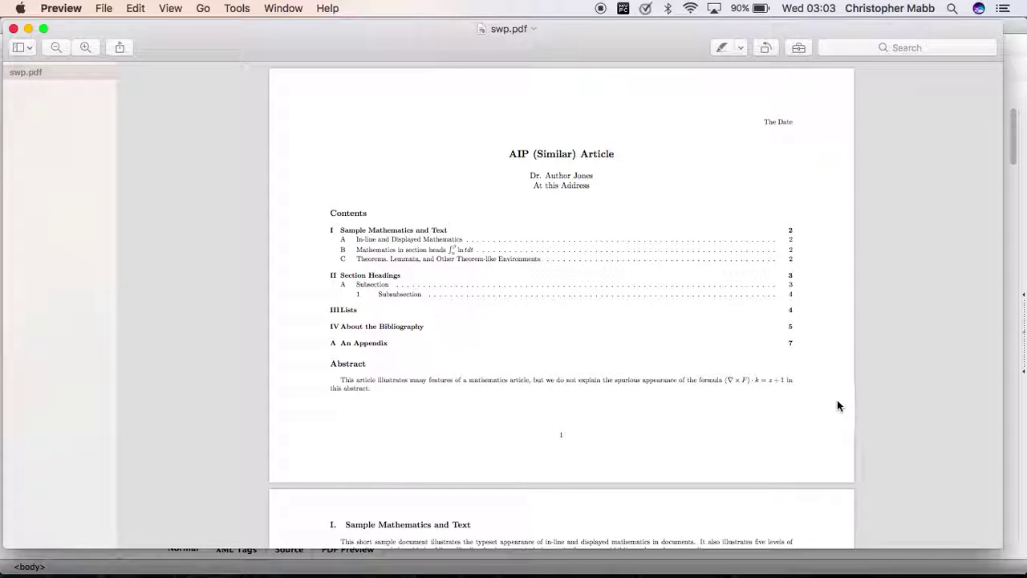
pyautogui.scroll(-5, 839, 402)
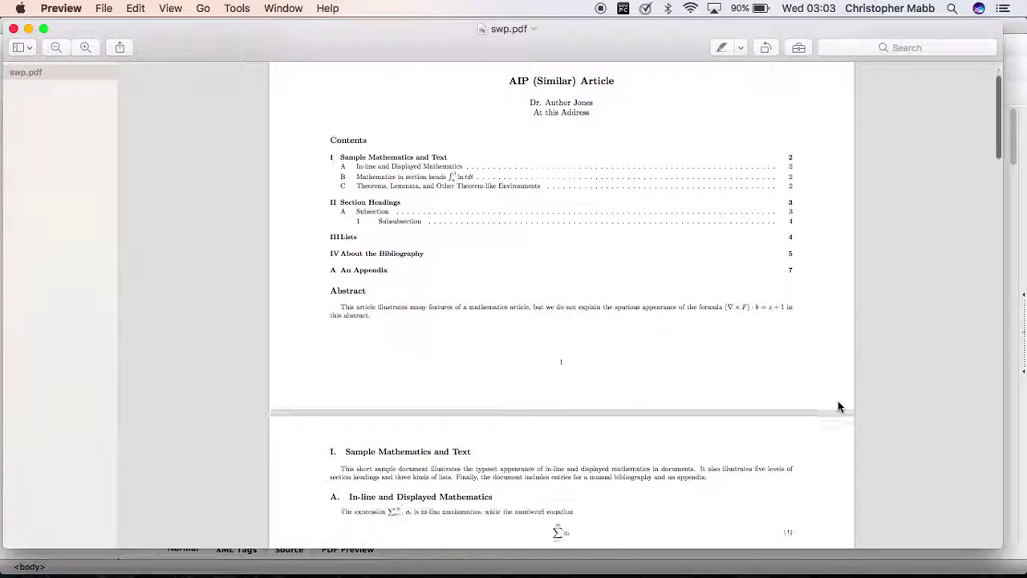
pyautogui.scroll(-15, 839, 407)
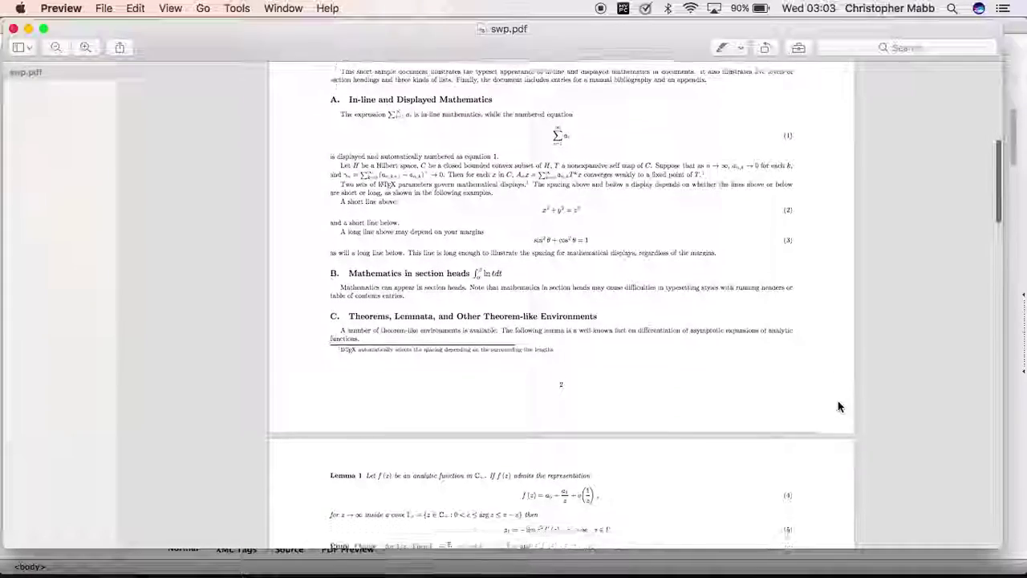
pyautogui.scroll(8, 839, 407)
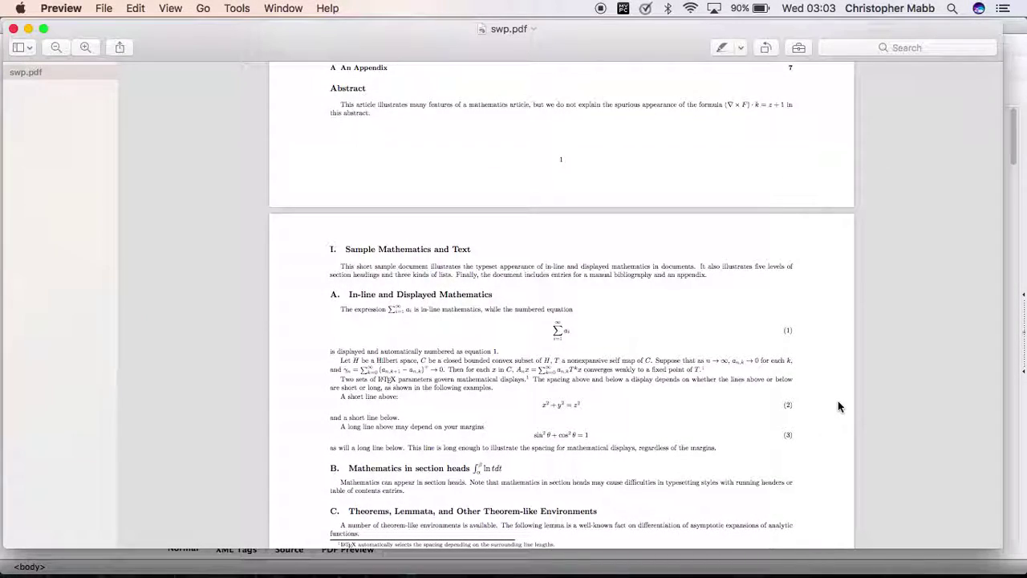
pyautogui.press('super+Tab')
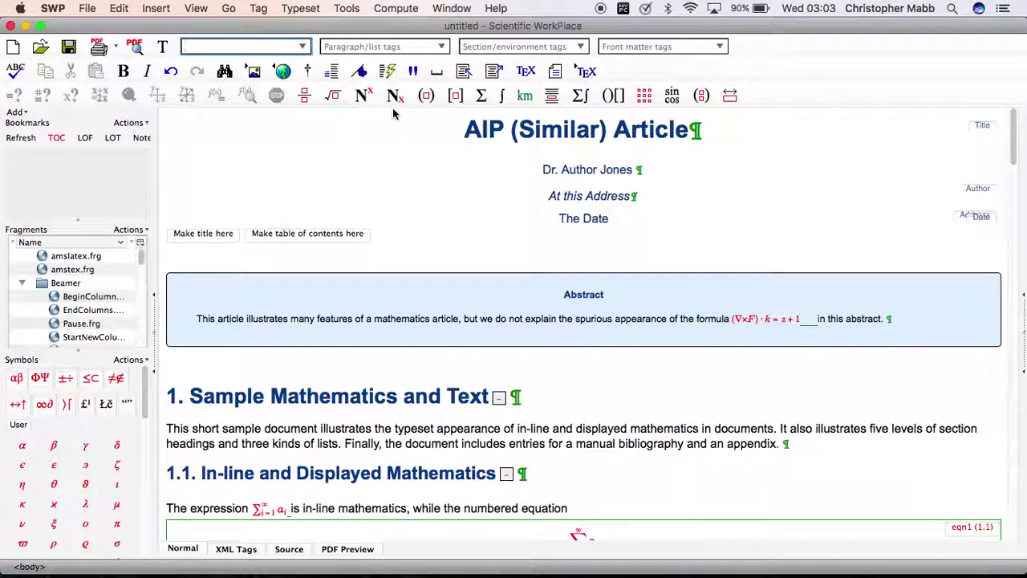
# Step: Enable overriding the document style in the document format and give the article a separate title page
pyautogui.click(300, 8)
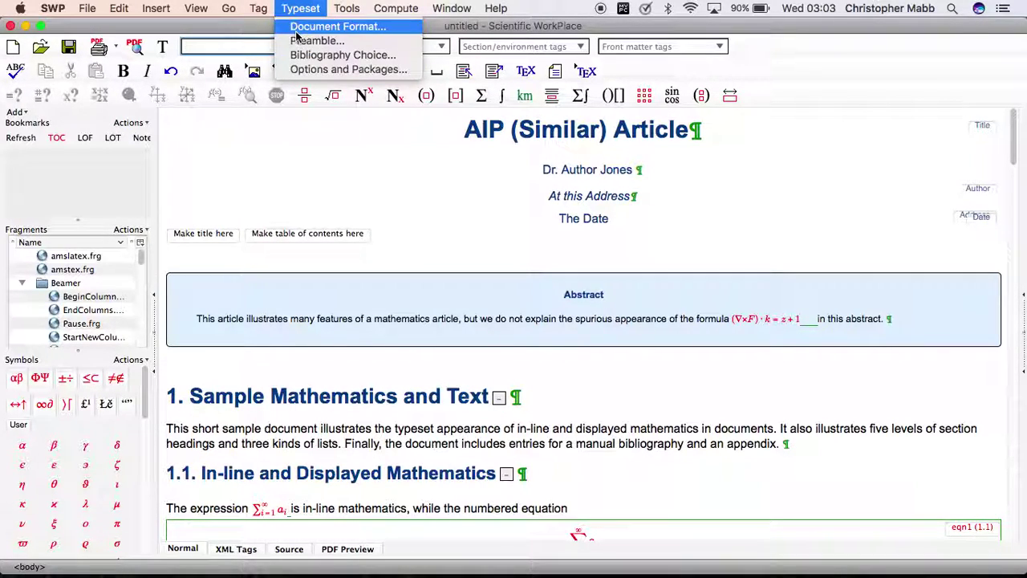
pyautogui.click(297, 29)
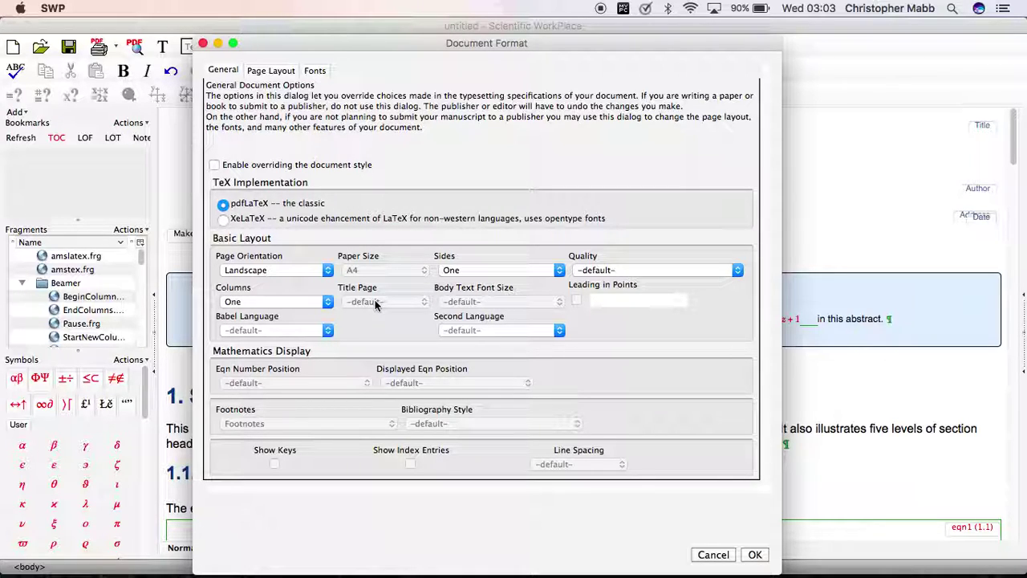
pyautogui.click(215, 164)
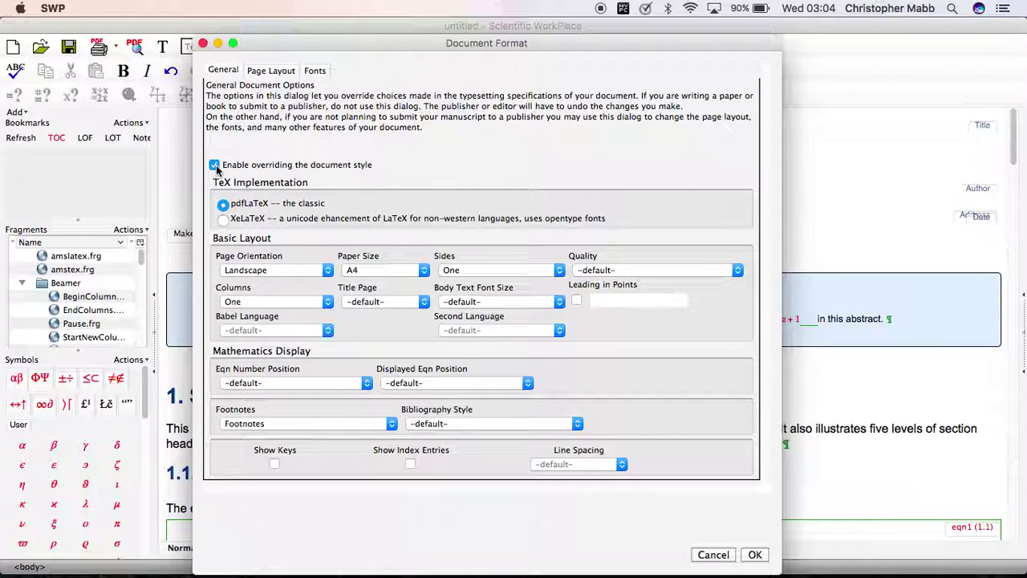
pyautogui.click(423, 303)
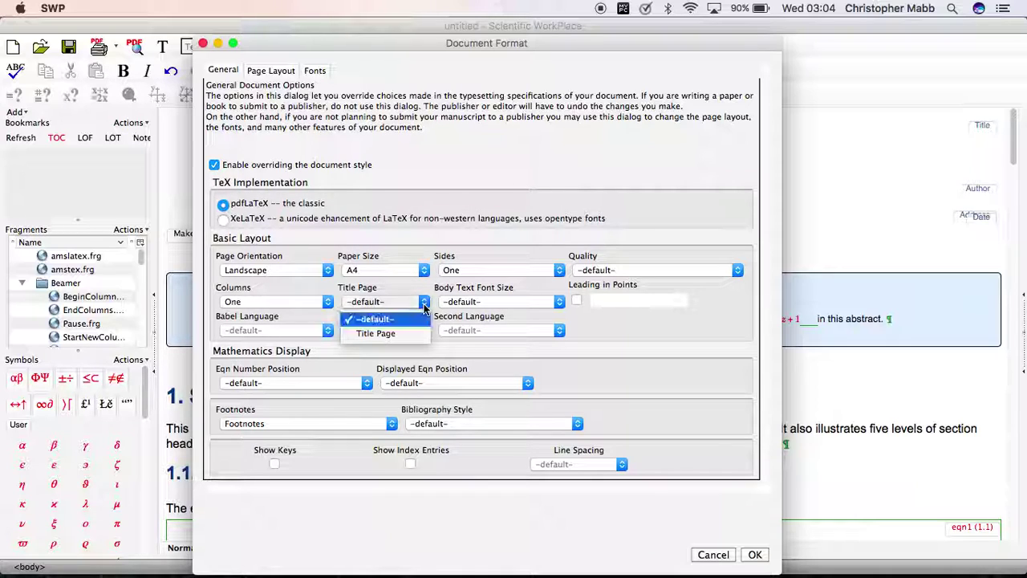
pyautogui.click(396, 333)
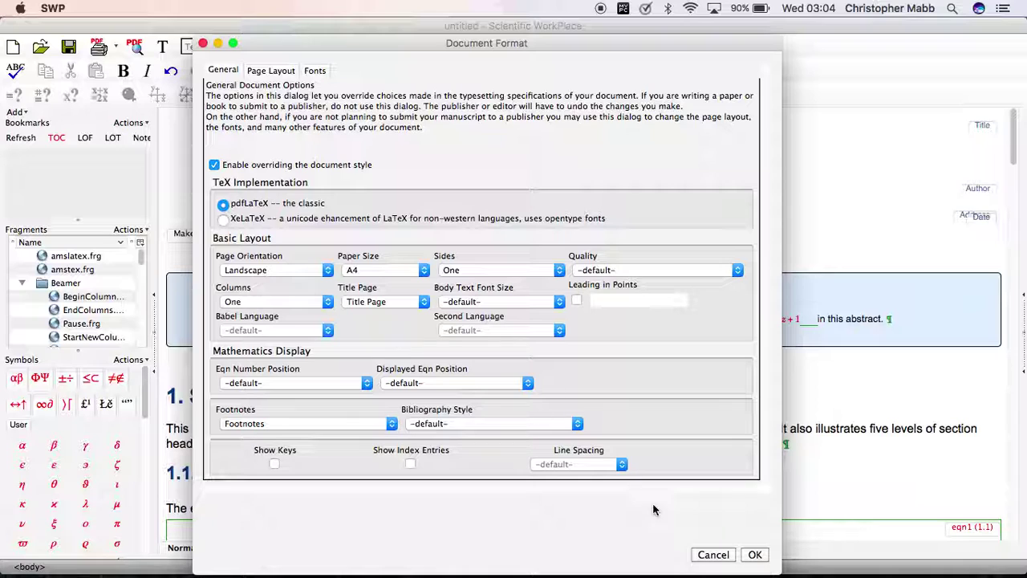
pyautogui.click(752, 554)
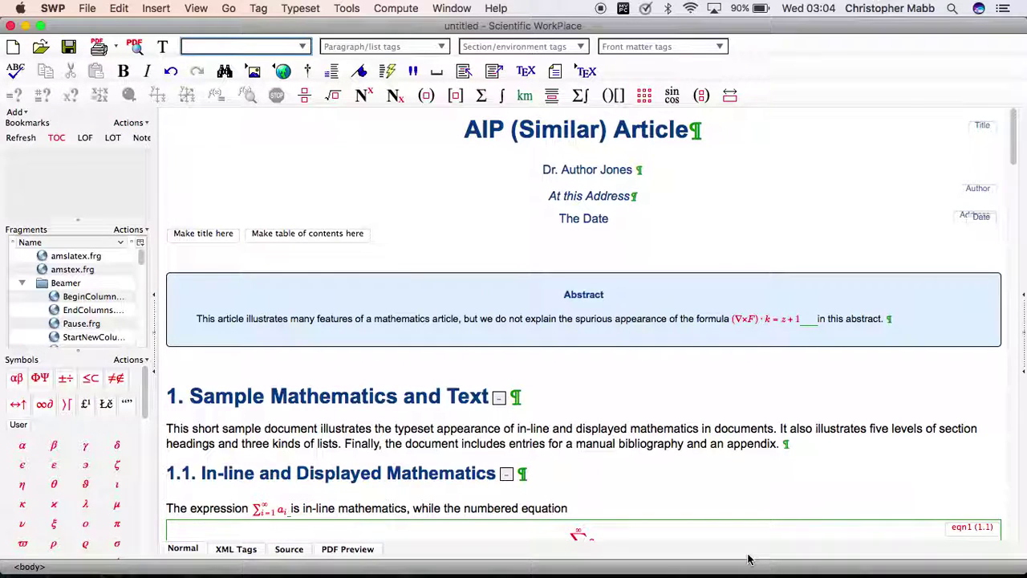
# Step: Typeset the article as a PDF, examine the title page and the pages following it, and switch back to Scientific WorkPlace
pyautogui.press('super+p')
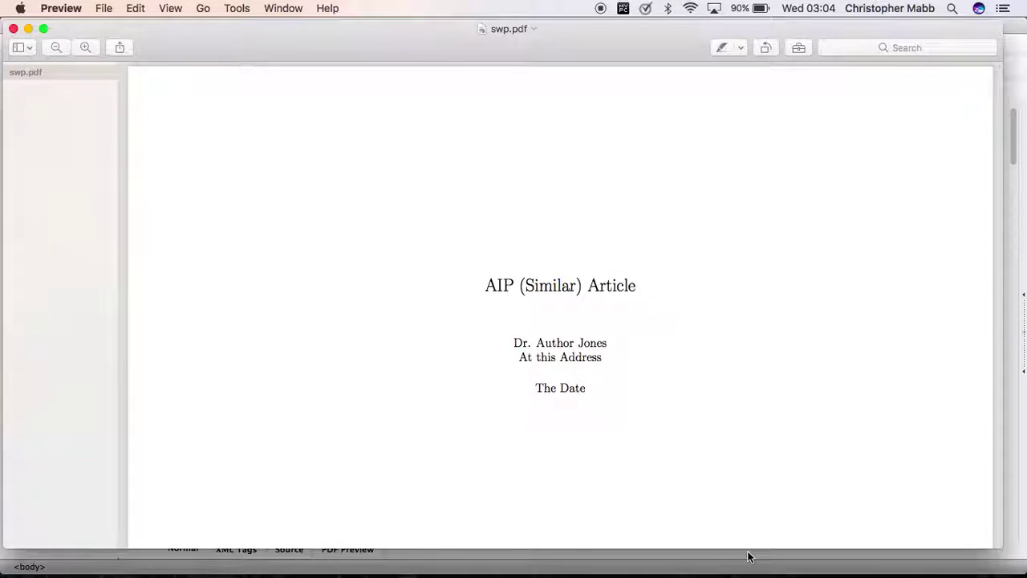
pyautogui.press('super+minus')
pyautogui.press('super+minus')
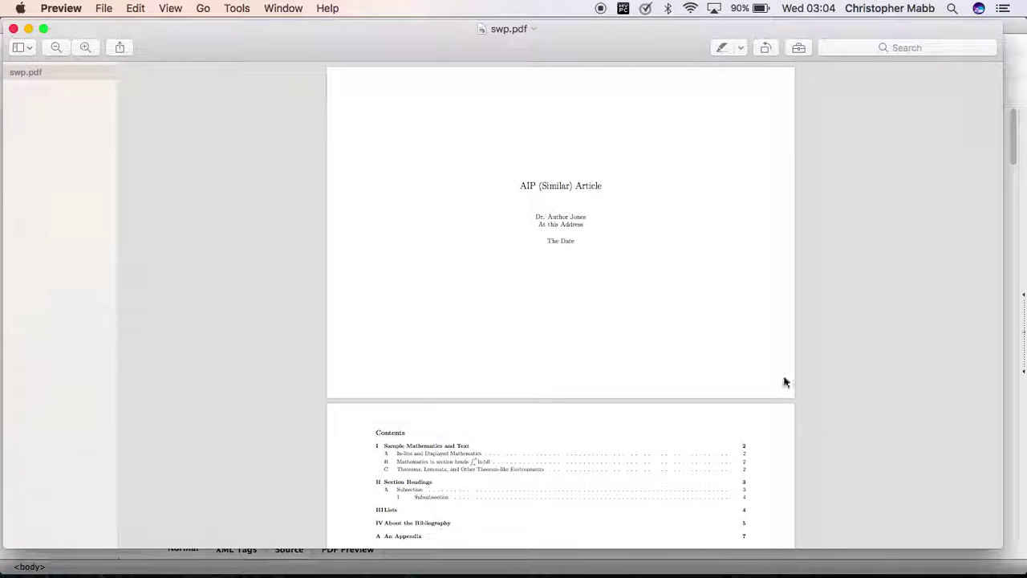
pyautogui.scroll(-4, 659, 228)
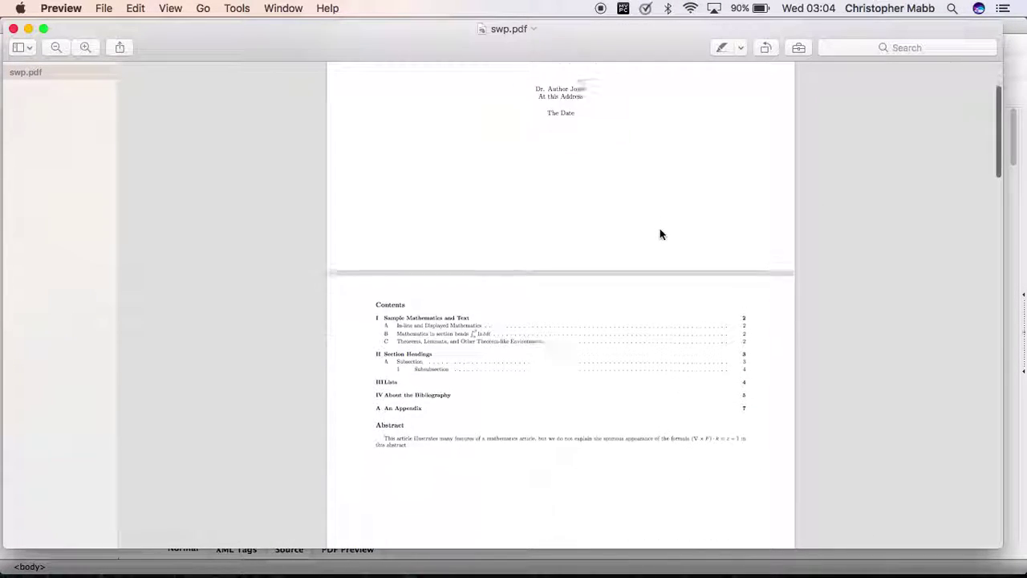
pyautogui.scroll(-4, 660, 233)
pyautogui.scroll(-5, 660, 233)
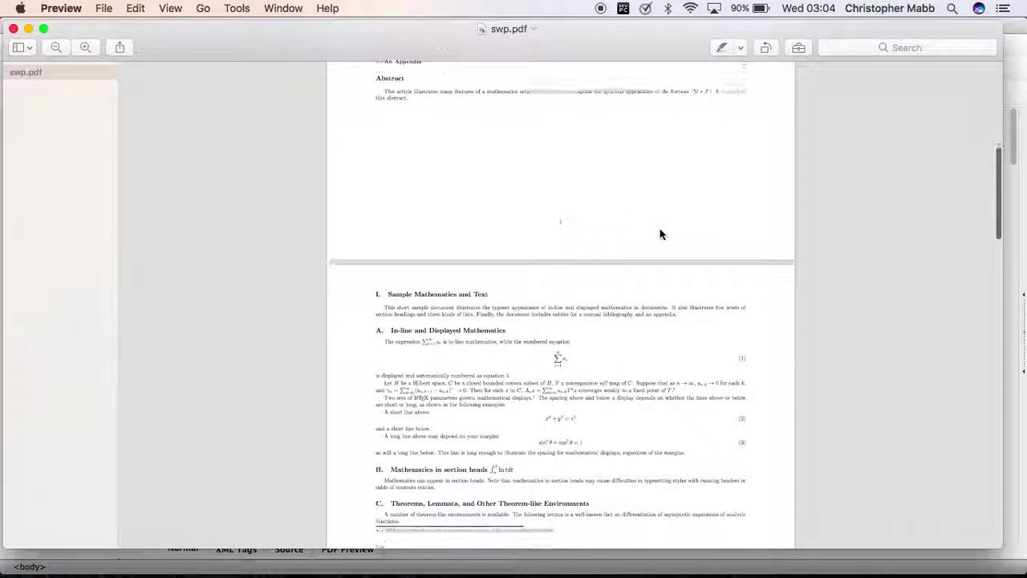
pyautogui.scroll(-4, 660, 233)
pyautogui.scroll(-3, 660, 234)
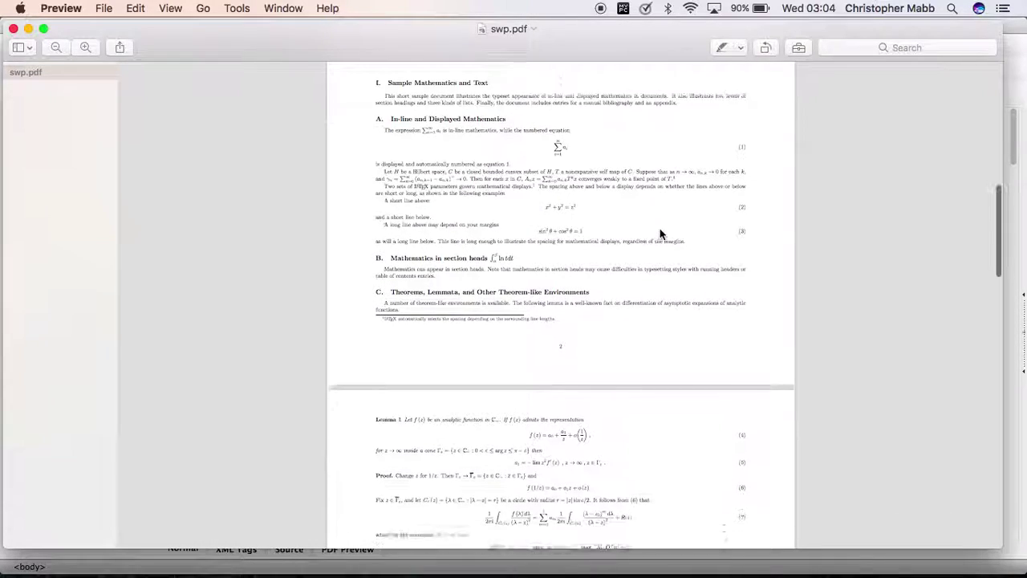
pyautogui.scroll(2, 660, 231)
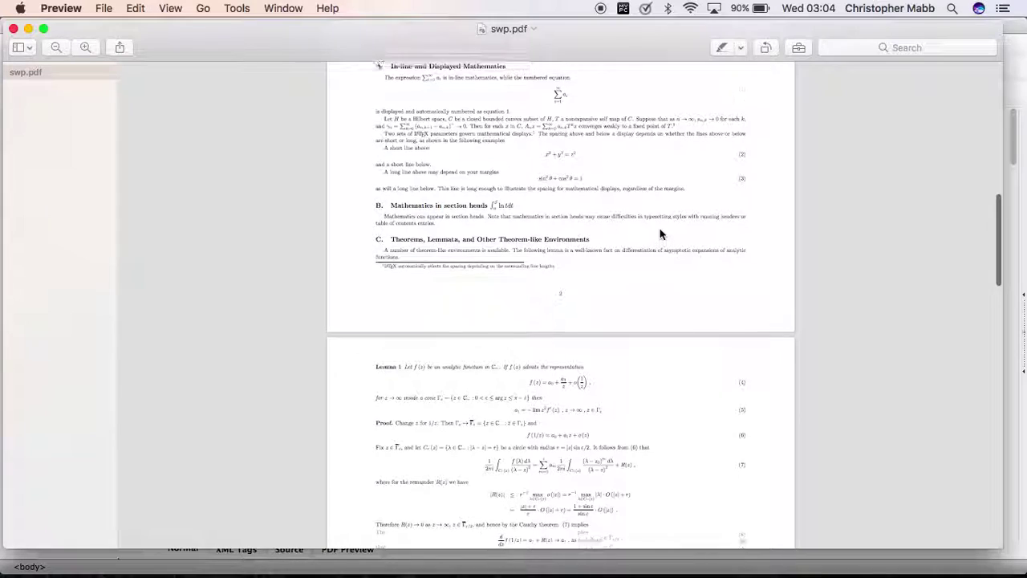
pyautogui.scroll(1, 660, 233)
pyautogui.press('super+Tab')
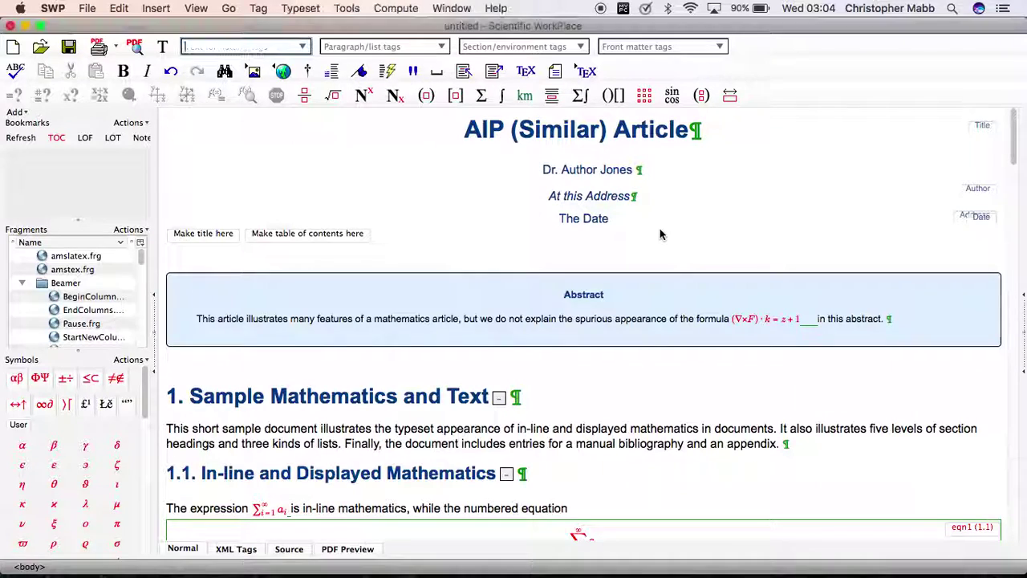
# Step: Set the document format's basic layout to two columns and apply it
pyautogui.click(301, 10)
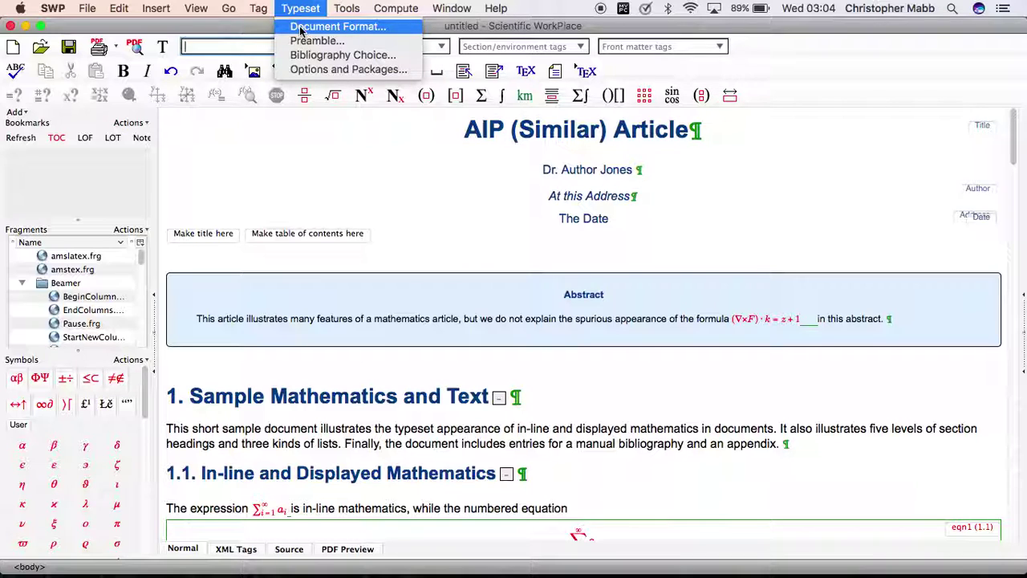
pyautogui.click(301, 28)
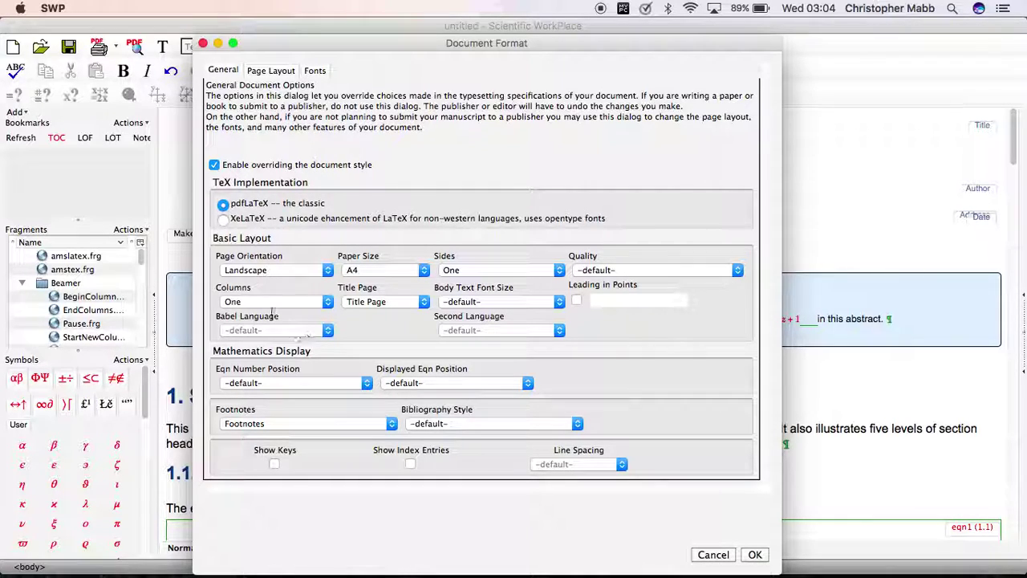
pyautogui.click(328, 303)
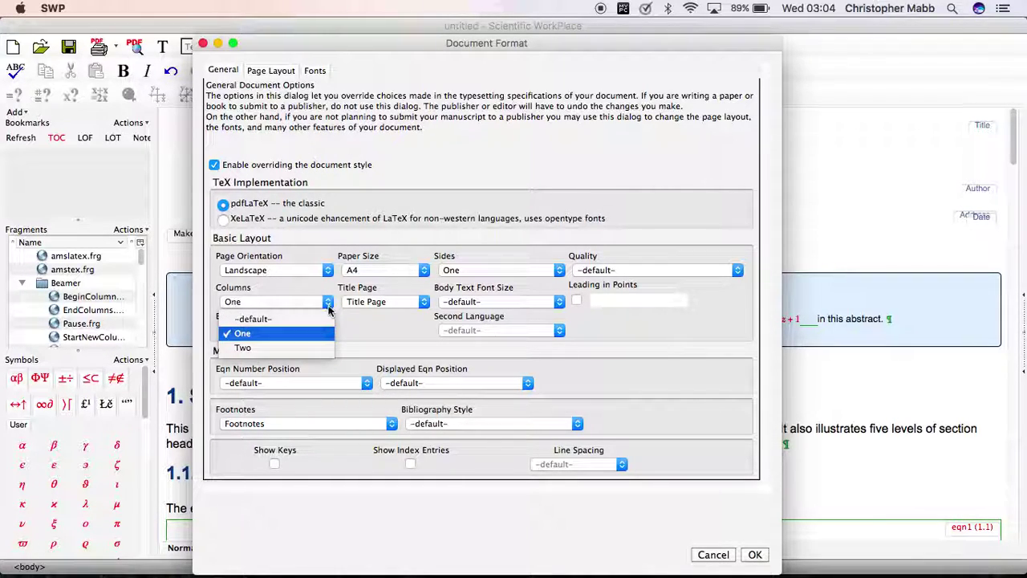
pyautogui.click(287, 349)
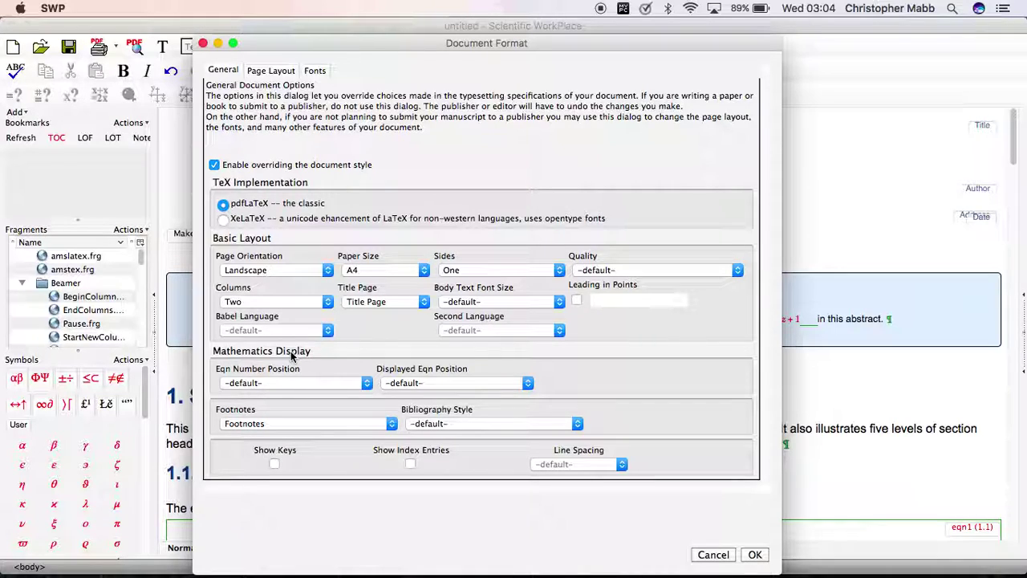
pyautogui.click(755, 555)
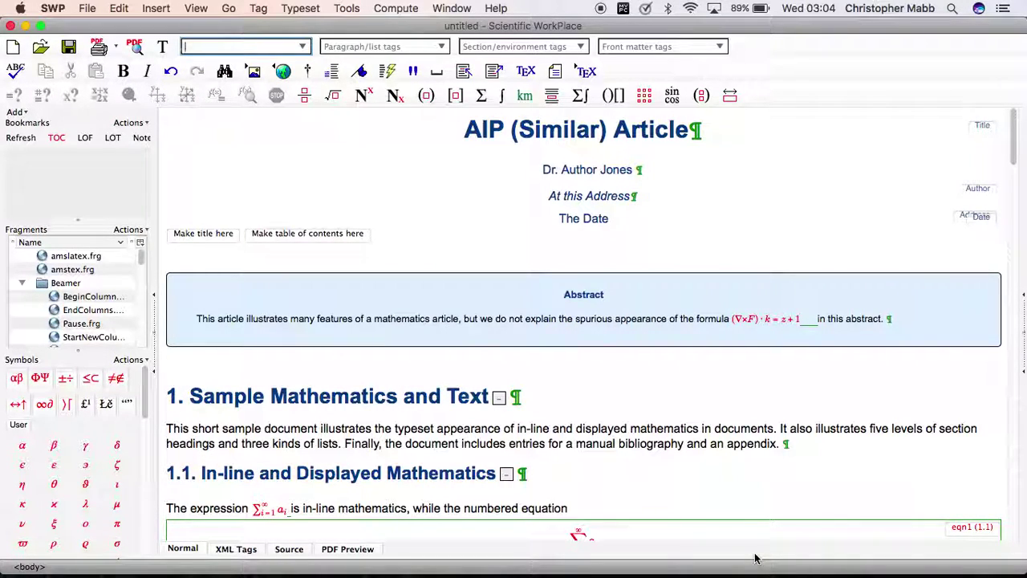
# Step: Typeset another PDF preview and examine the two-column layout of the contents page and body text up close
pyautogui.press('super+p')
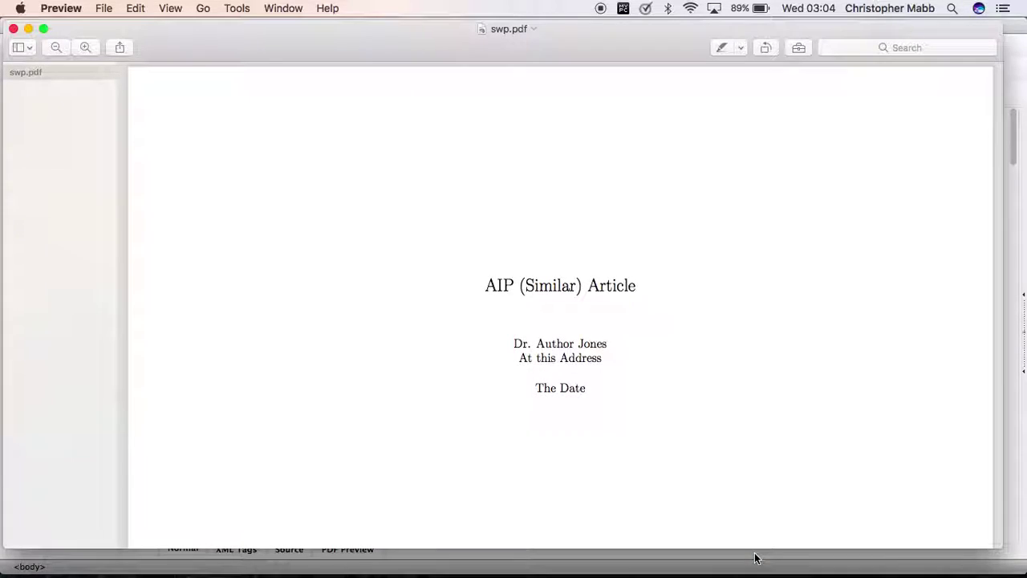
pyautogui.press('super+minus')
pyautogui.press('super+minus')
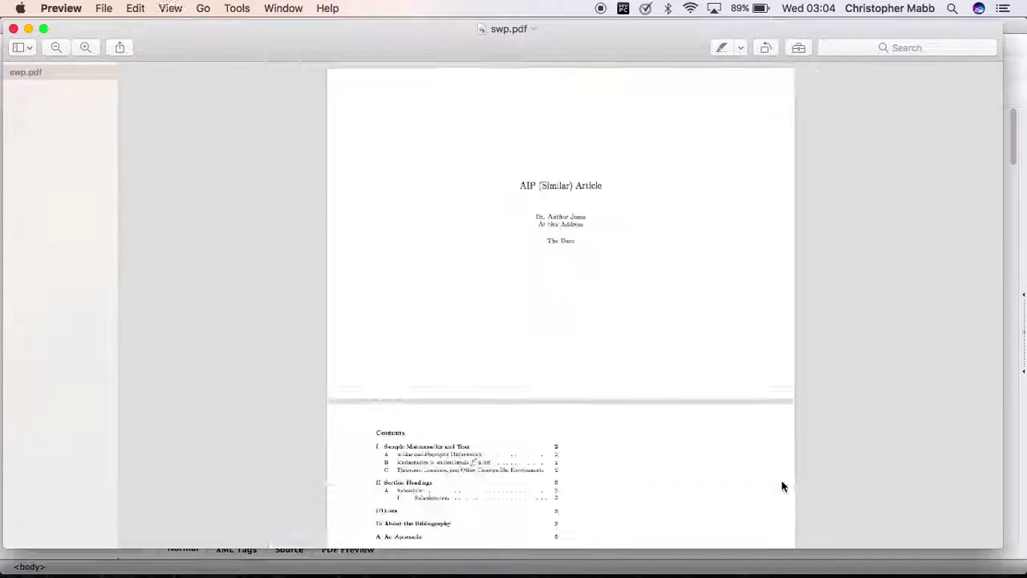
pyautogui.scroll(-3, 816, 412)
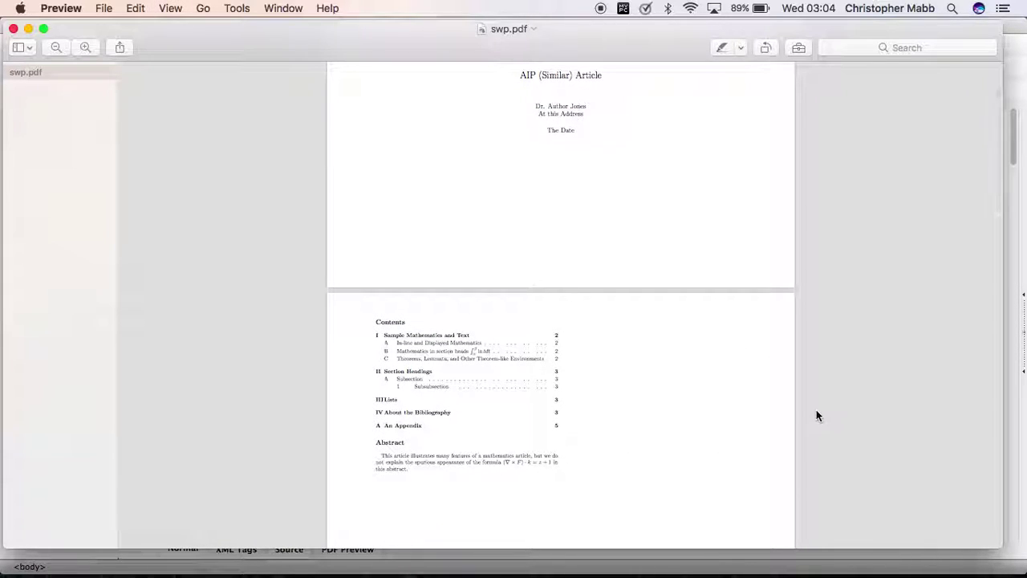
pyautogui.scroll(-3, 816, 410)
pyautogui.scroll(-5, 817, 411)
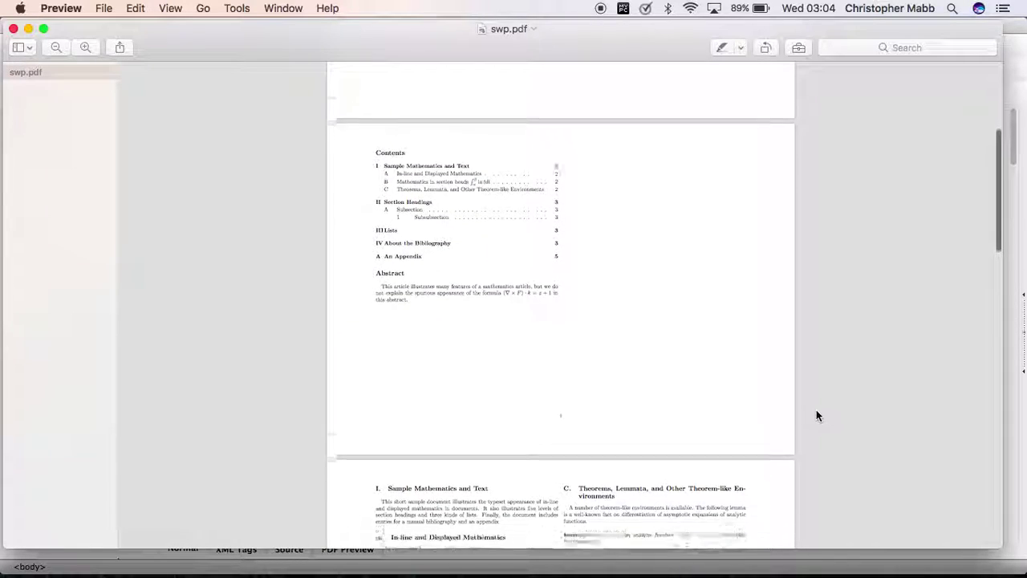
pyautogui.scroll(-5, 816, 415)
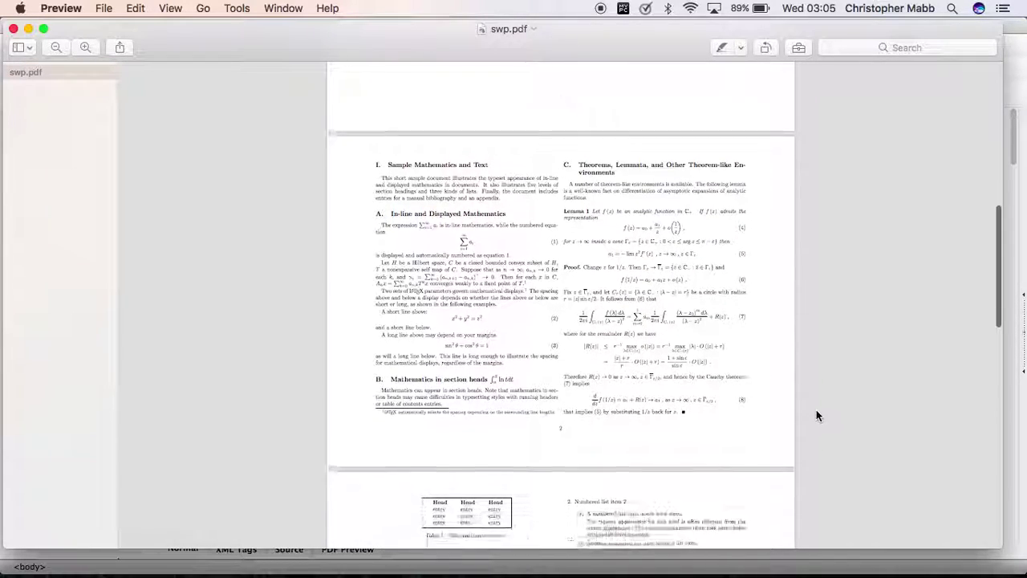
pyautogui.scroll(-1, 816, 415)
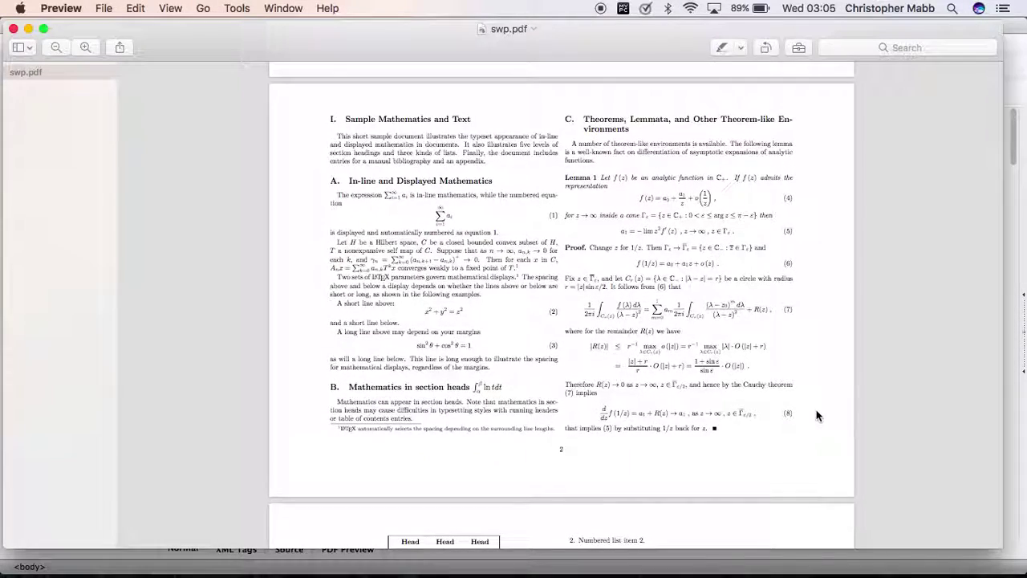
pyautogui.press('super+plus')
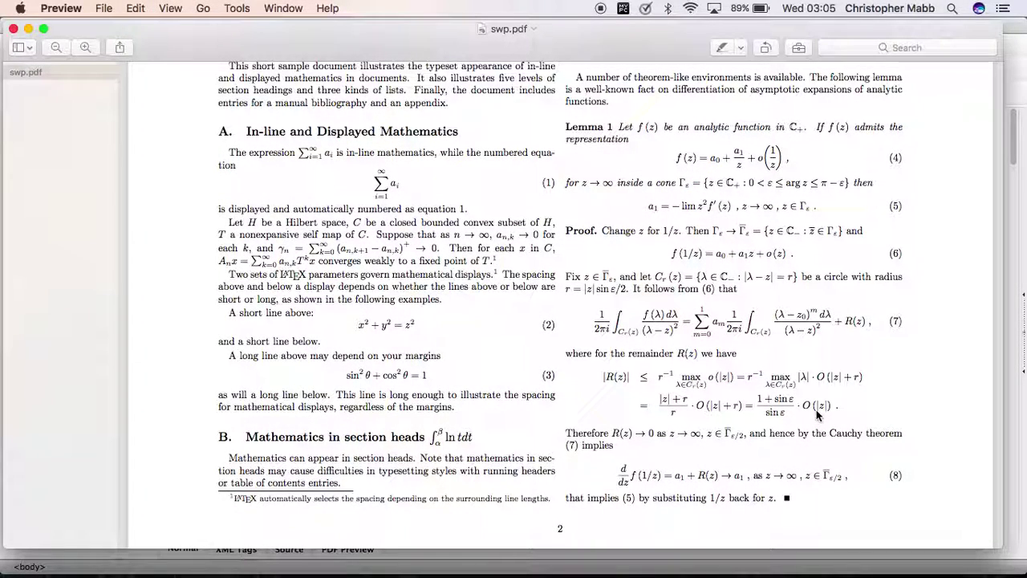